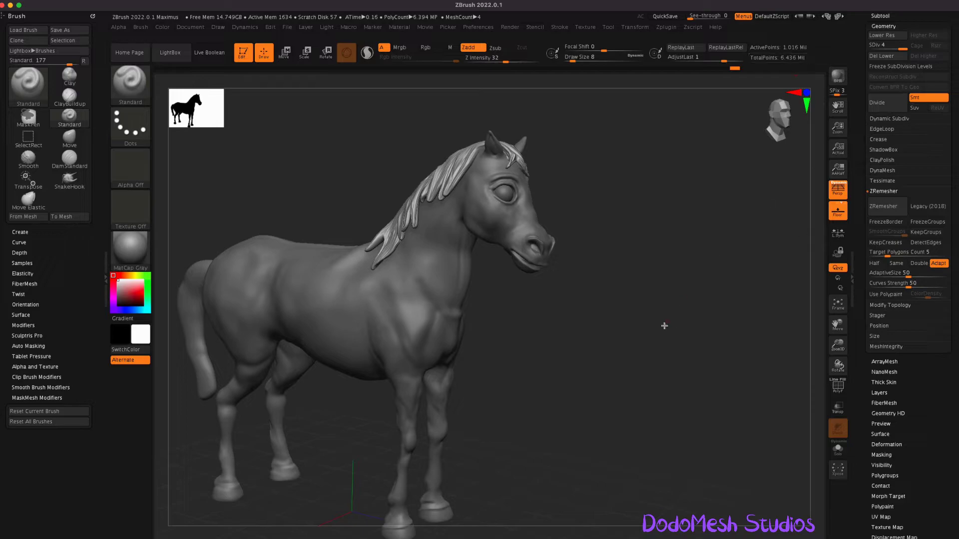
With an enlarged Move brush, pull the mane strand beside the horse's forehead into a new shape.
key(b)
key(m)
key(v)
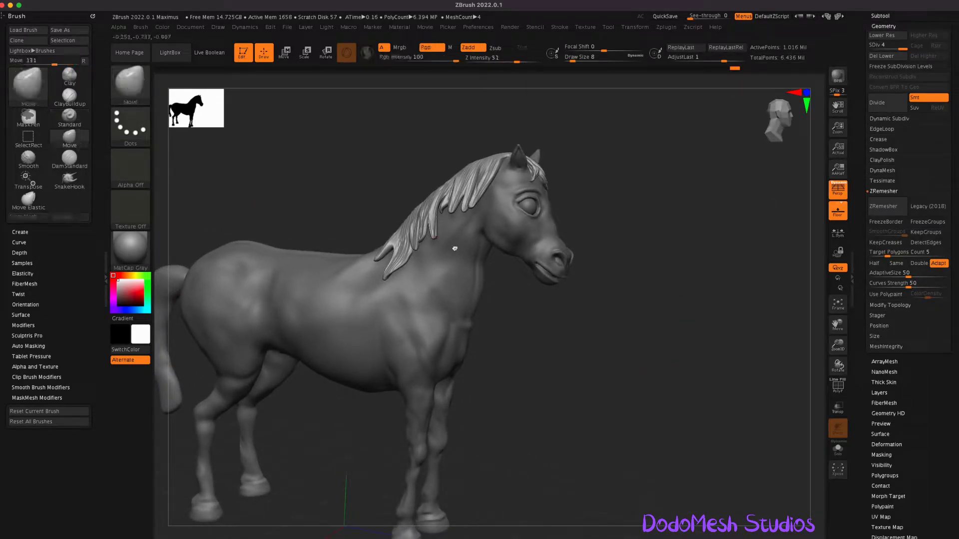
key(bracketright)
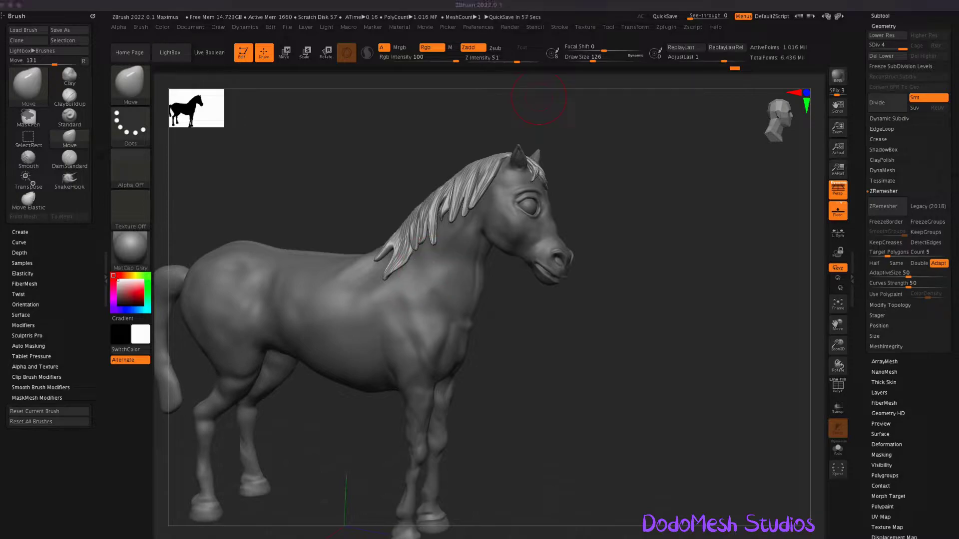
mouse_move(608, 422)
alt+mouse_down()
mouse_move(670, 424)
mouse_move(500, 209)
alt+mouse_up()
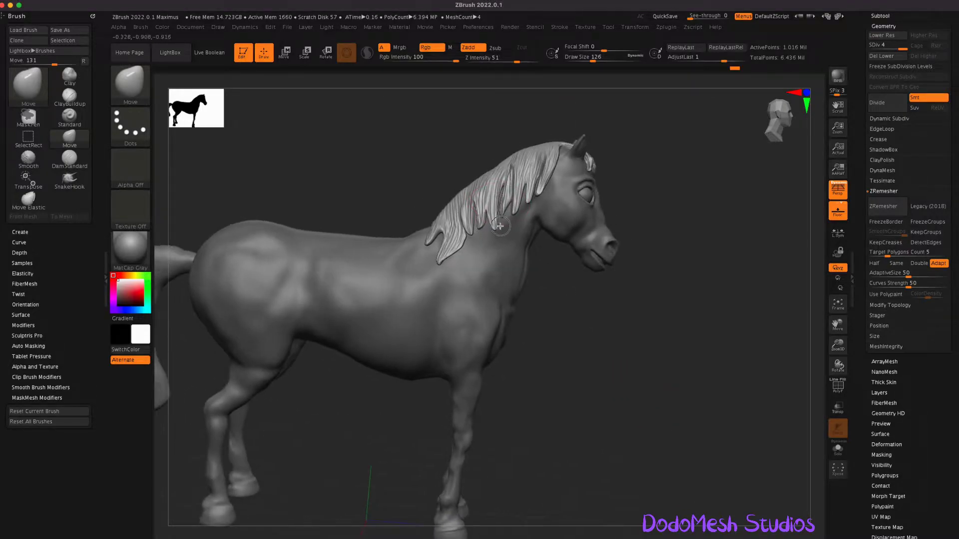
drag(542, 398, 435, 270)
shift+drag(459, 218, 465, 200)
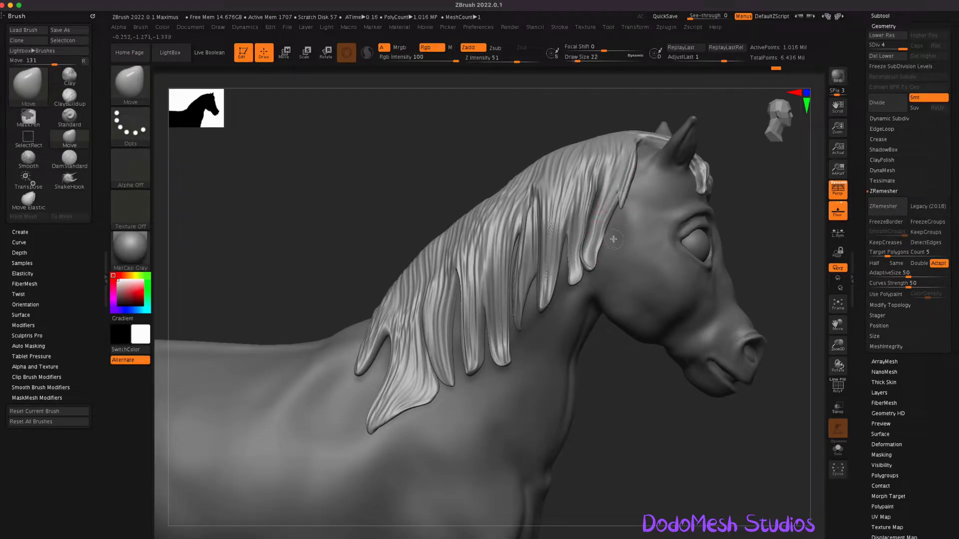
drag(614, 239, 617, 254)
ZRemesh the mane one level down with the Same target density, reaching 145,979 points.
key(ctrl+d)
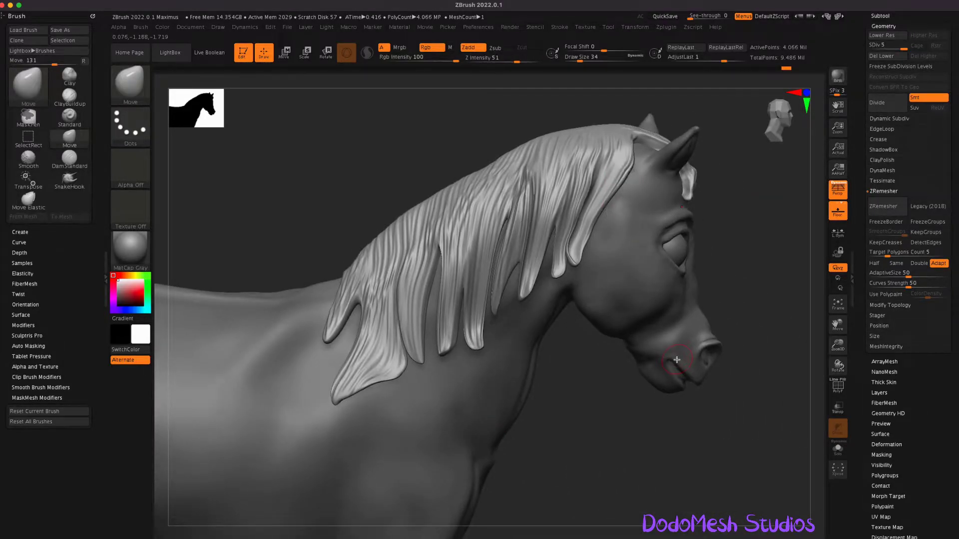
right_drag(677, 360, 615, 417)
click(888, 35)
click(839, 388)
click(896, 263)
click(892, 205)
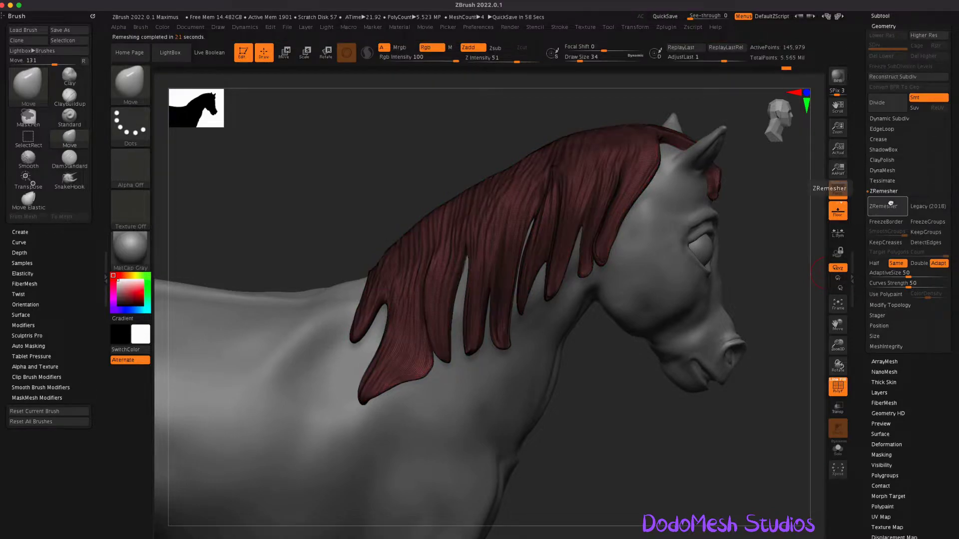
Hide Polyframe and smooth the mane surface near the strand tips.
drag(749, 439, 628, 430)
click(838, 387)
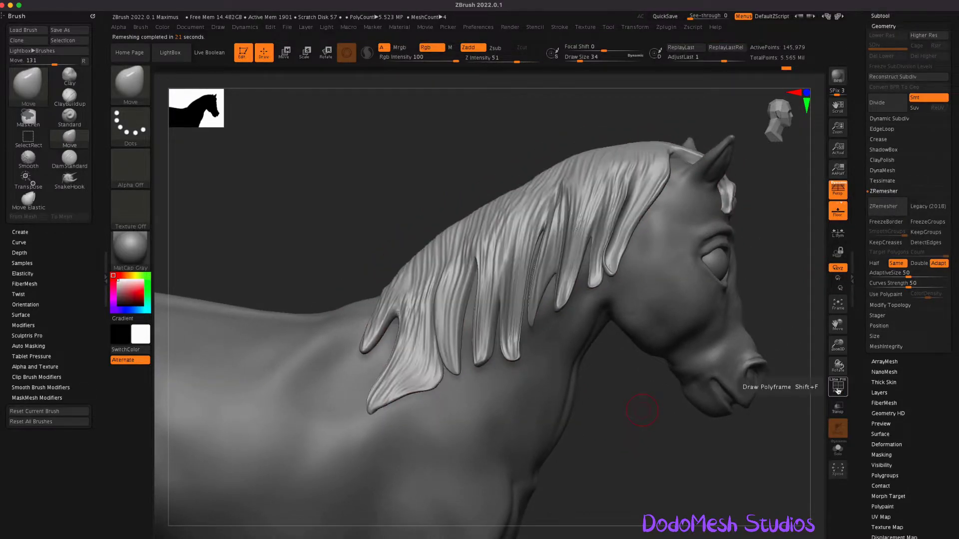
shift+drag(568, 210, 547, 250)
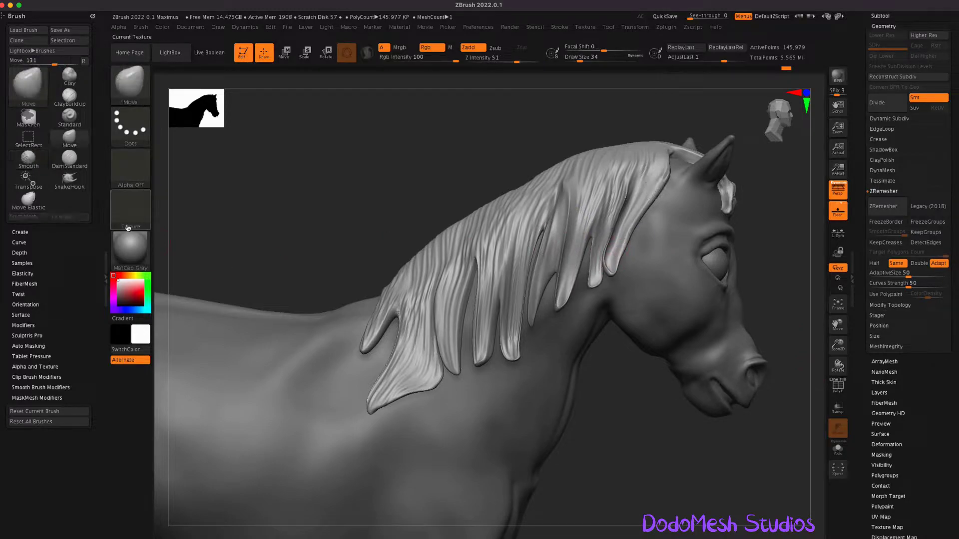
Pull the cheek strands with SnakeHook and build up the forelock with ClayBuildup.
click(69, 177)
drag(642, 422, 612, 424)
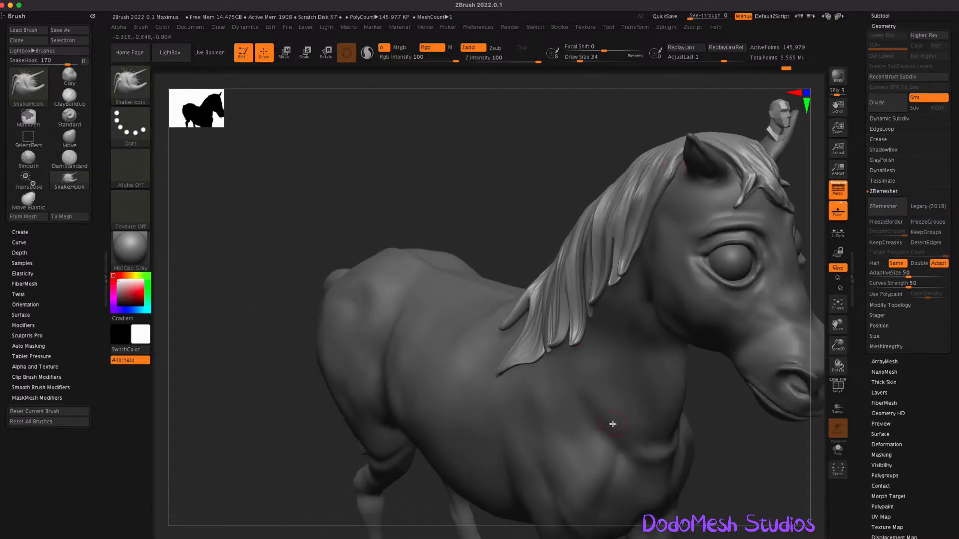
mouse_move(649, 250)
mouse_down()
mouse_move(735, 439)
mouse_move(645, 200)
mouse_up()
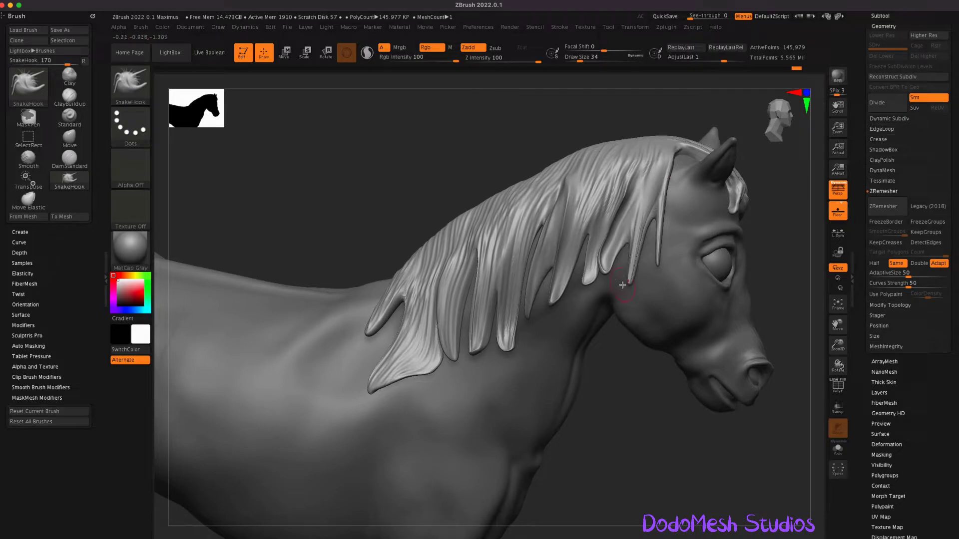
drag(621, 285, 634, 230)
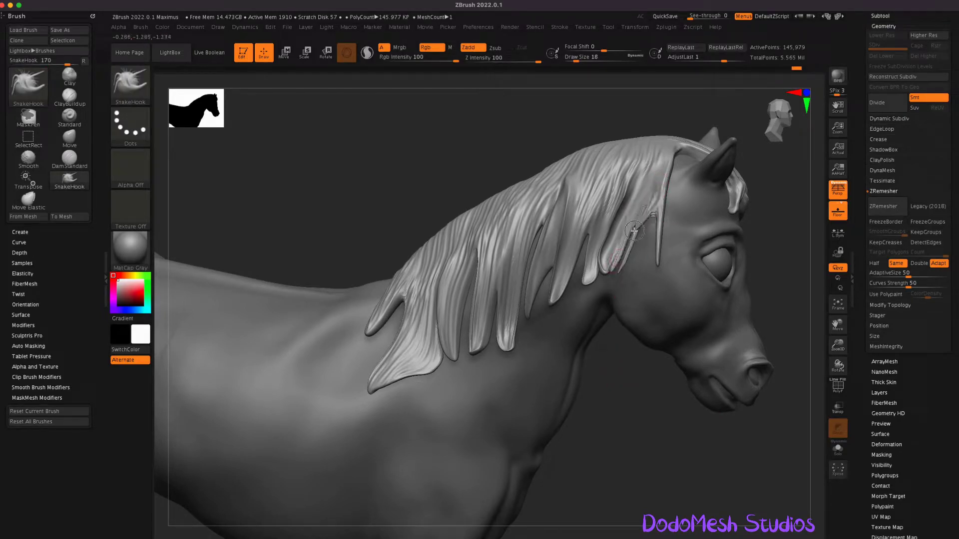
drag(642, 216, 612, 256)
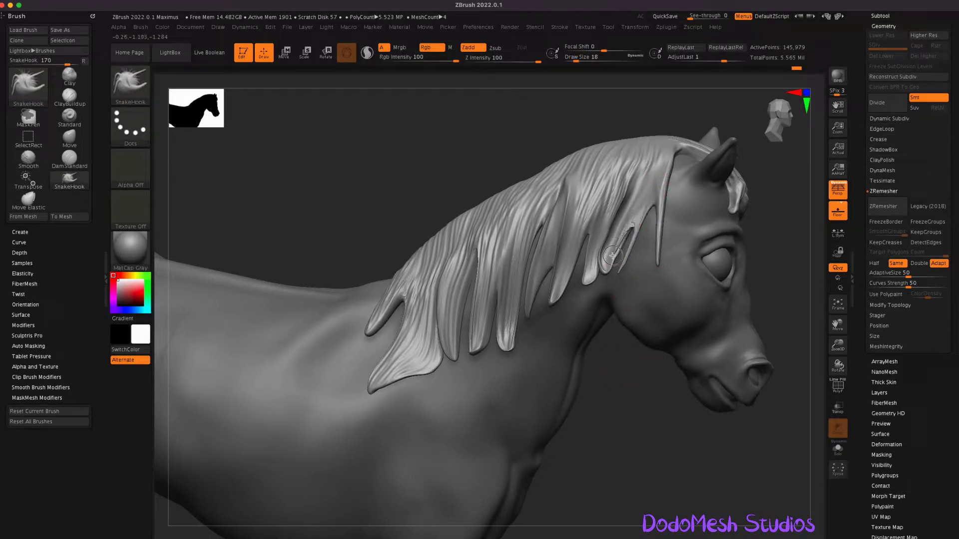
click(79, 90)
mouse_move(645, 225)
mouse_down()
mouse_move(660, 164)
mouse_move(623, 217)
mouse_up()
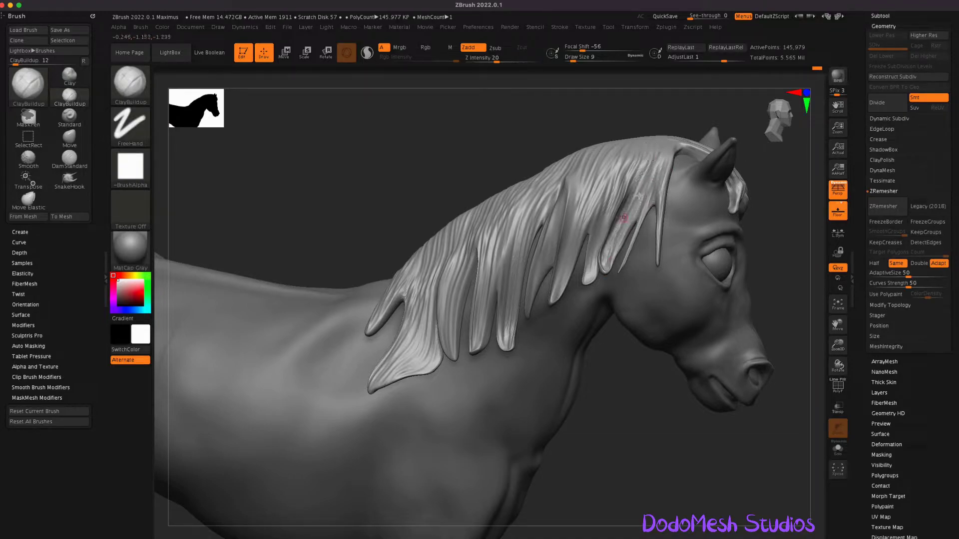
Divide the remeshed mane to 583,910 points and sculpt a strand tip.
click(879, 104)
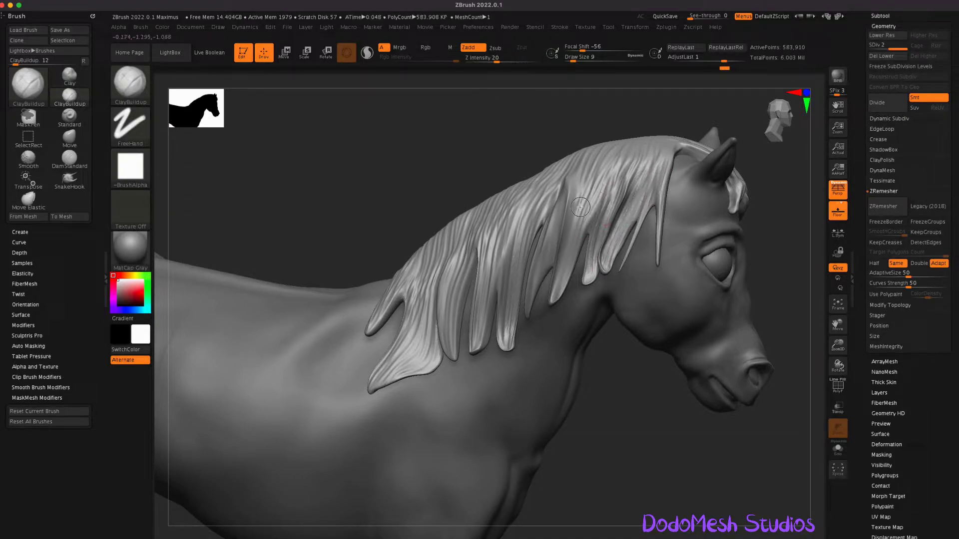
right_drag(564, 254, 562, 186)
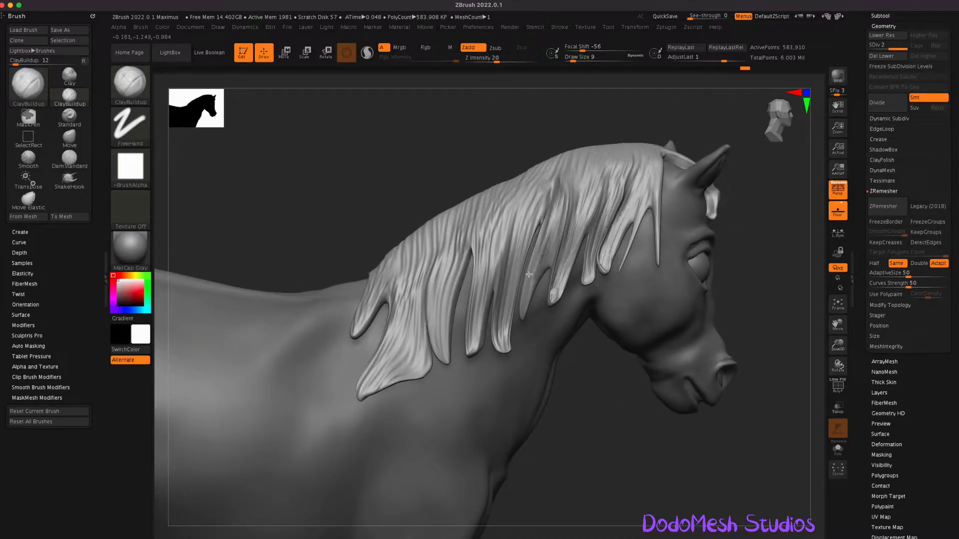
drag(505, 324, 504, 342)
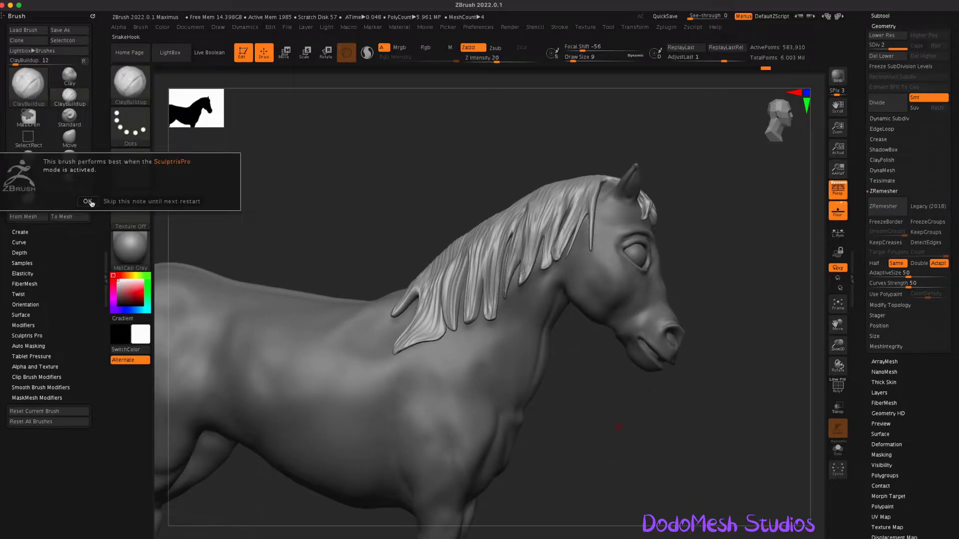
click(27, 203)
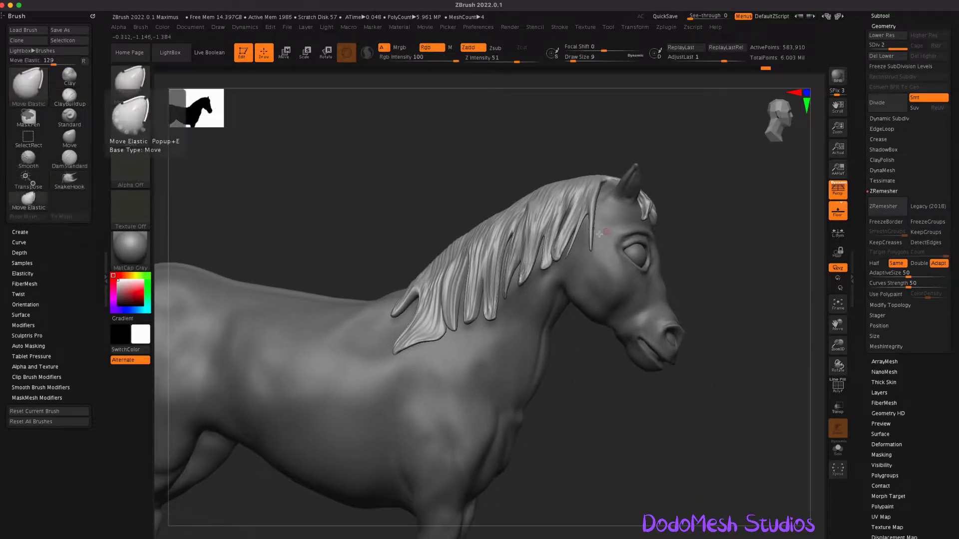
Bend the mane strands by the ear and cheek into wavy S-curves with Move Elastic.
drag(593, 218, 587, 244)
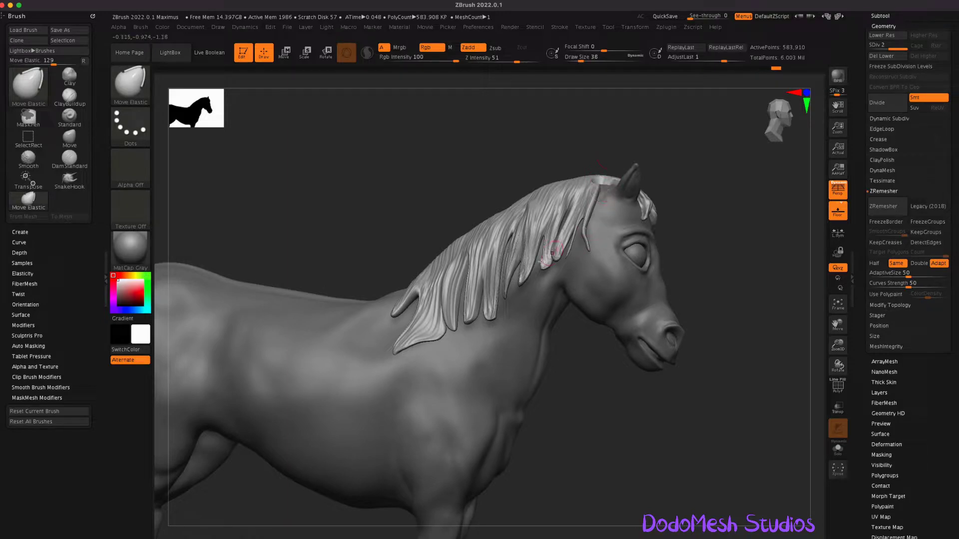
click(69, 180)
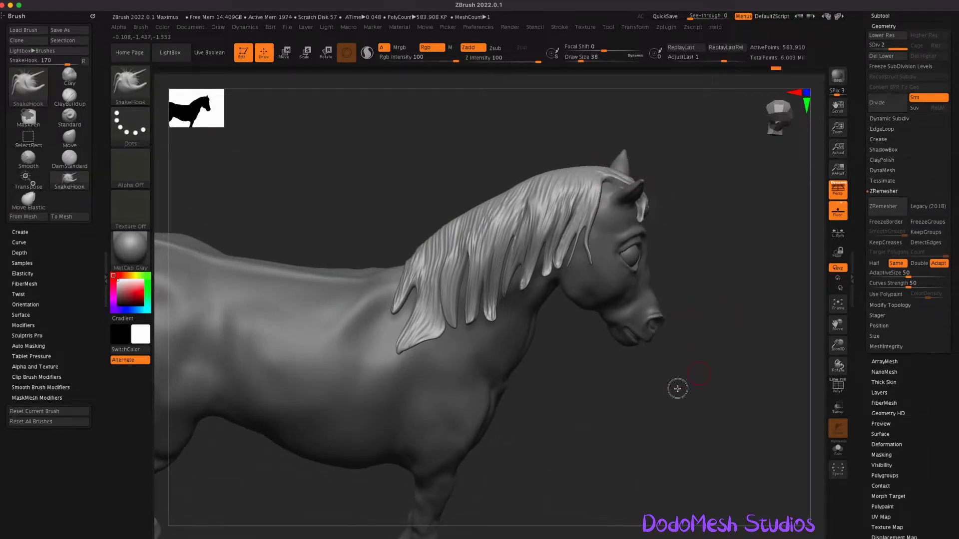
drag(677, 388, 581, 228)
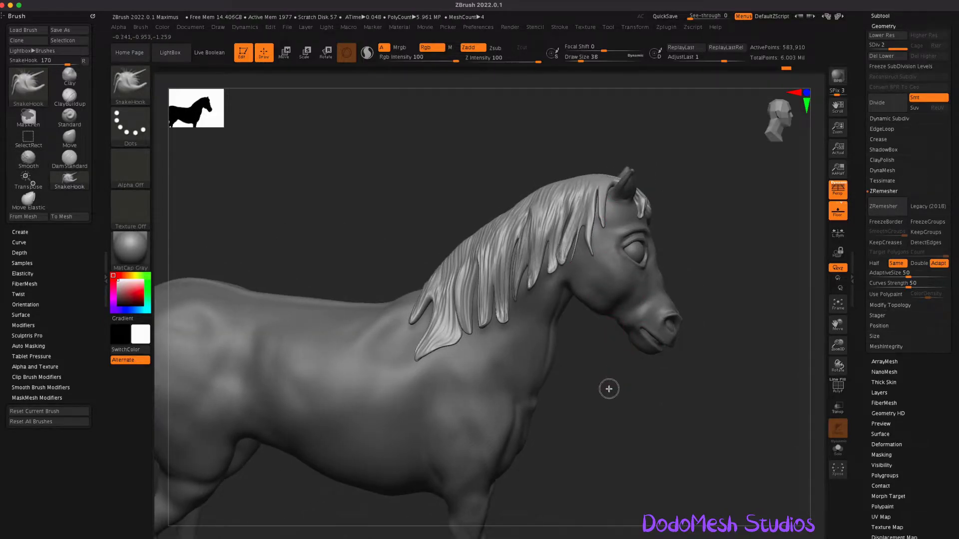
click(69, 140)
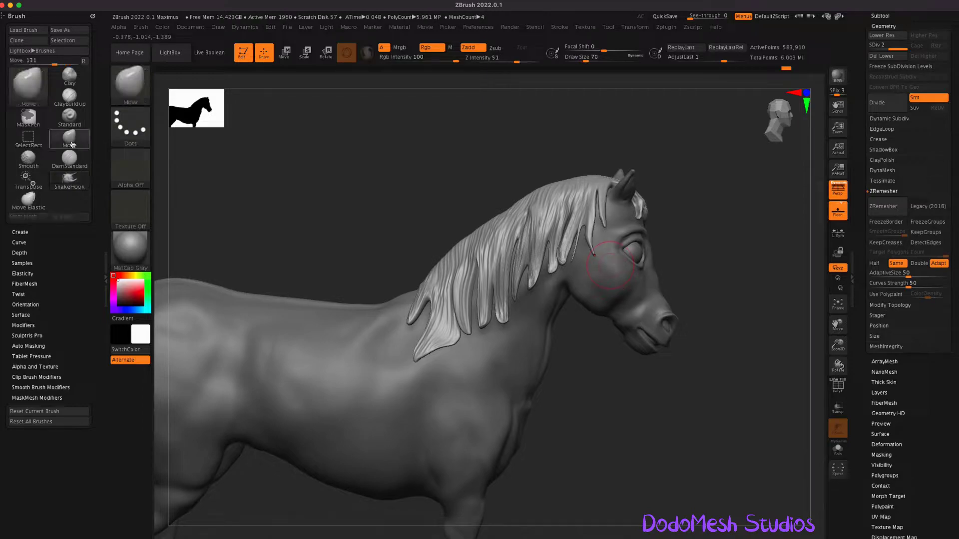
key(b)
key(m)
key(e)
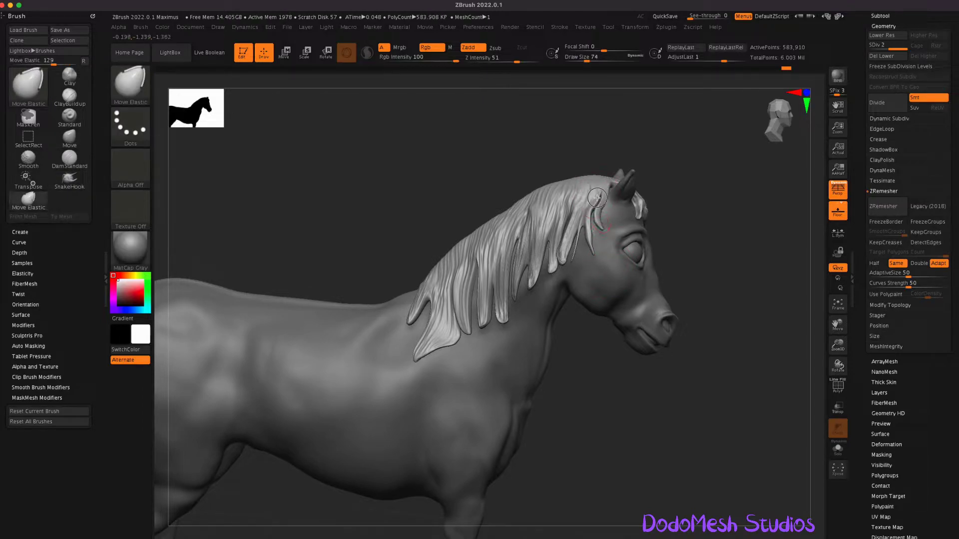
drag(582, 254, 557, 268)
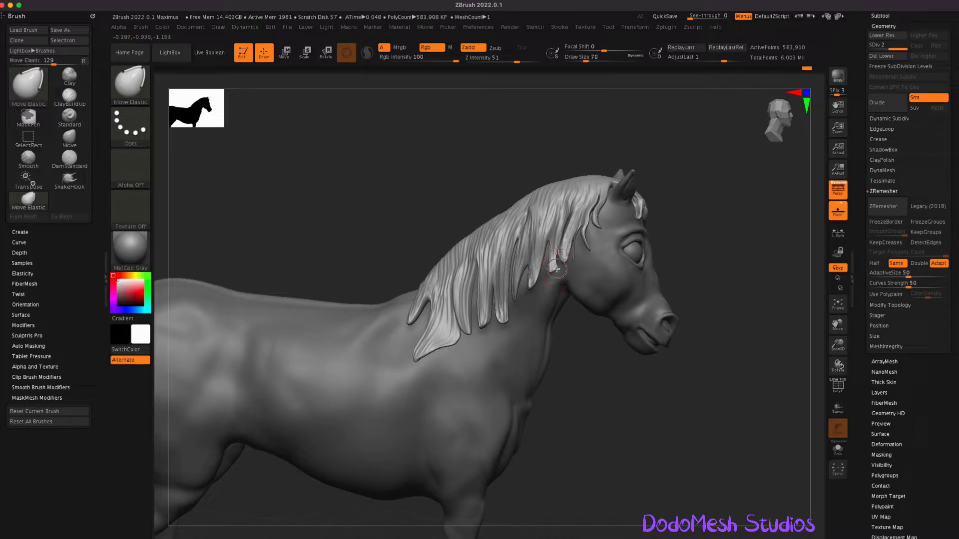
mouse_move(492, 282)
mouse_down()
mouse_move(459, 295)
mouse_move(435, 344)
mouse_move(414, 305)
mouse_up()
Reshape the rear mane strand tips at the neck base with SnakeHook.
drag(565, 431, 629, 436)
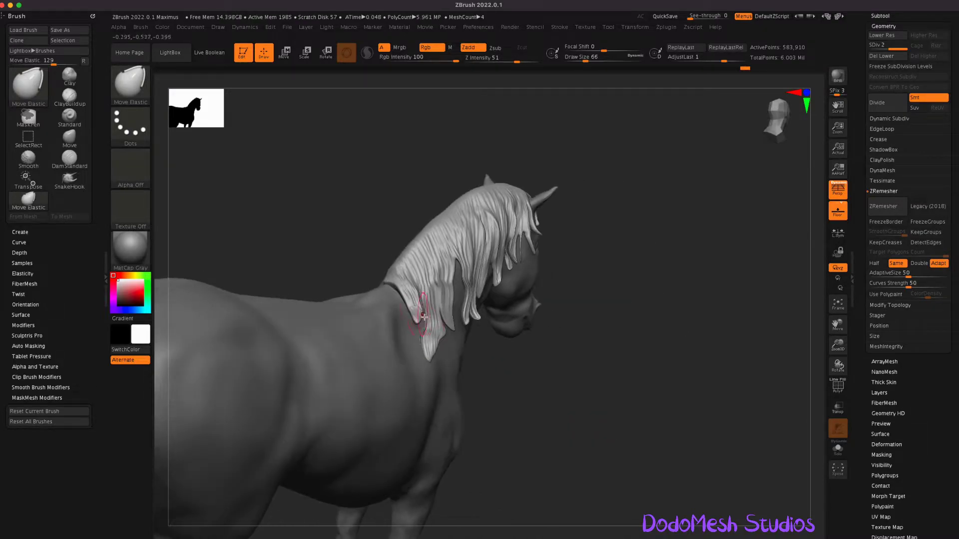
click(71, 165)
drag(419, 351, 394, 283)
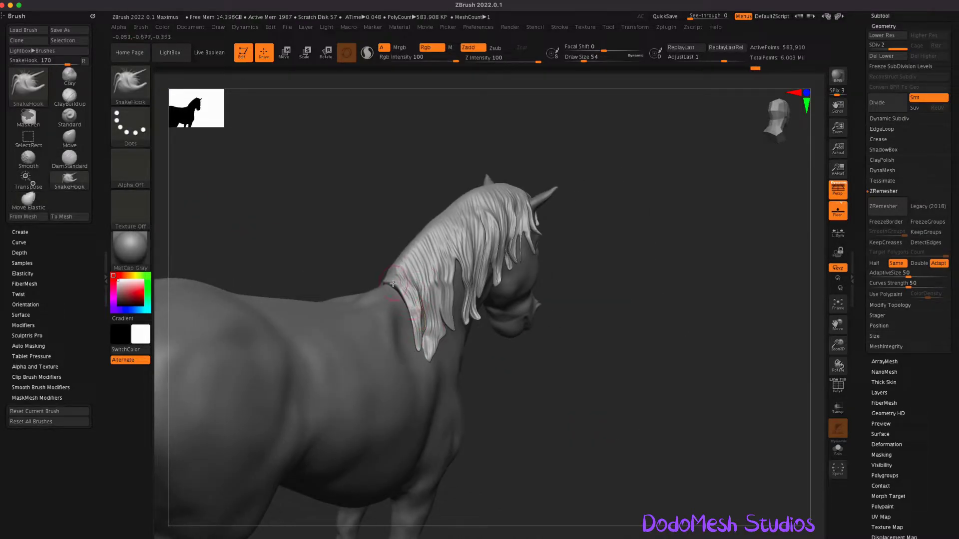
drag(591, 398, 579, 390)
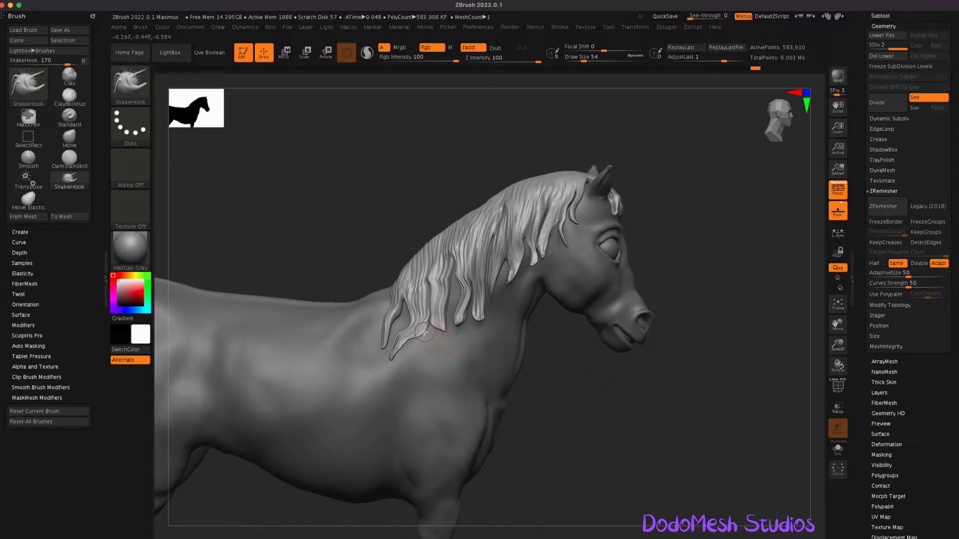
mouse_move(436, 340)
mouse_down()
mouse_move(429, 284)
mouse_move(554, 412)
mouse_move(667, 394)
mouse_move(606, 409)
mouse_up()
Build up ClayBuildup strokes along the mane on the neck.
click(270, 27)
key(ctrl+z)
key(ctrl+z)
key(ctrl+z)
mouse_move(593, 397)
mouse_down()
mouse_move(570, 524)
mouse_move(664, 392)
mouse_move(715, 413)
mouse_up()
key(b)
key(c)
Smooth the mane surface while orbiting from above the neck to the front.
key(b)
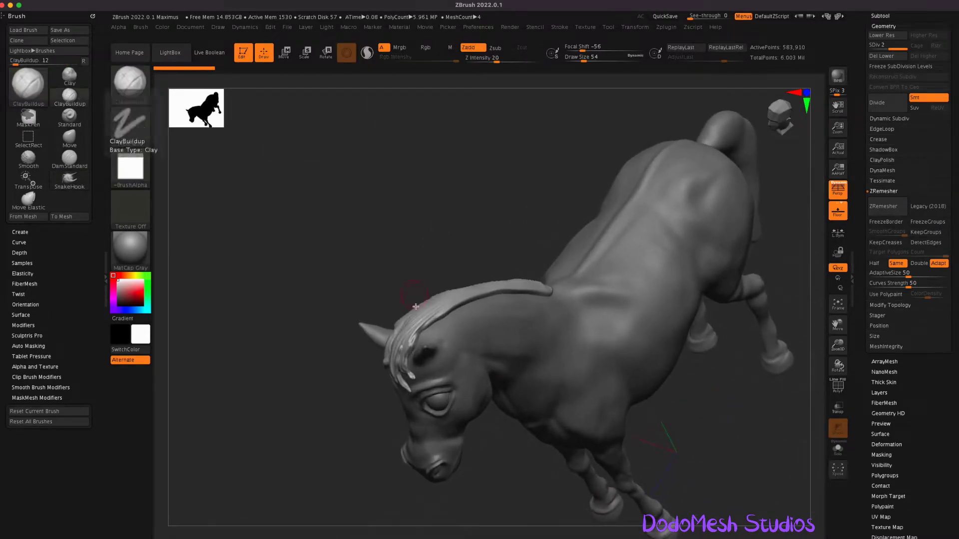
mouse_move(415, 307)
mouse_down()
mouse_move(570, 366)
mouse_move(492, 357)
mouse_move(335, 303)
mouse_move(365, 325)
mouse_up()
mouse_move(507, 304)
mouse_down()
mouse_move(364, 278)
mouse_move(353, 314)
mouse_move(317, 282)
mouse_move(368, 292)
mouse_move(320, 267)
mouse_move(315, 287)
mouse_up()
key(b)
key(d)
key(s)
key(shift)
drag(513, 253, 349, 264)
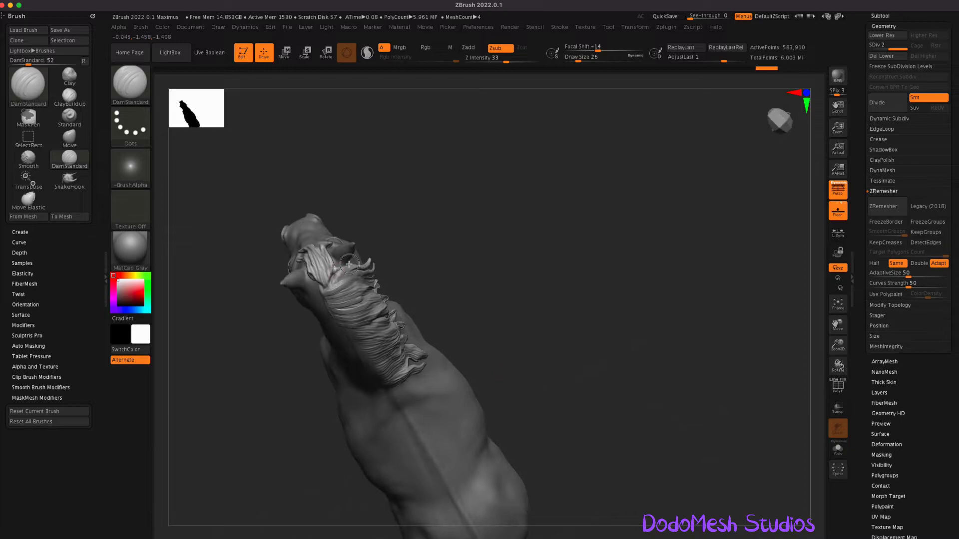
mouse_move(338, 266)
mouse_down()
mouse_move(623, 356)
mouse_move(656, 411)
mouse_move(521, 263)
mouse_move(527, 257)
mouse_up()
key(b)
key(c)
key(b)
Carve a strand groove up the mane with DamStandard.
mouse_move(626, 293)
mouse_down()
mouse_move(513, 219)
mouse_move(657, 381)
mouse_move(567, 478)
mouse_move(676, 400)
mouse_move(657, 364)
mouse_up()
mouse_move(550, 197)
mouse_down()
mouse_move(653, 264)
mouse_move(534, 237)
mouse_up()
mouse_move(515, 288)
mouse_down()
mouse_move(643, 353)
mouse_move(632, 331)
mouse_move(621, 342)
mouse_move(672, 350)
mouse_up()
mouse_move(522, 258)
mouse_down()
mouse_move(653, 328)
mouse_move(507, 273)
mouse_move(515, 242)
mouse_up()
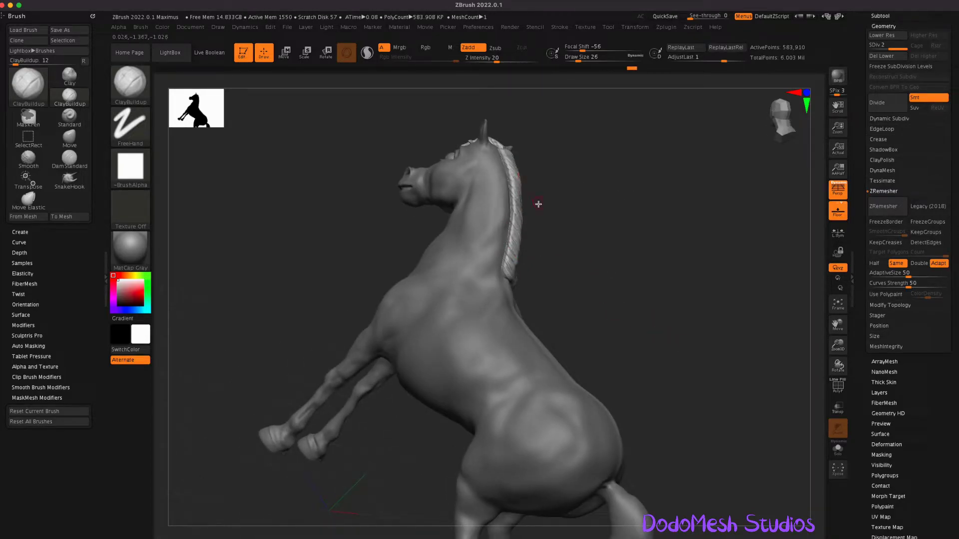
click(70, 159)
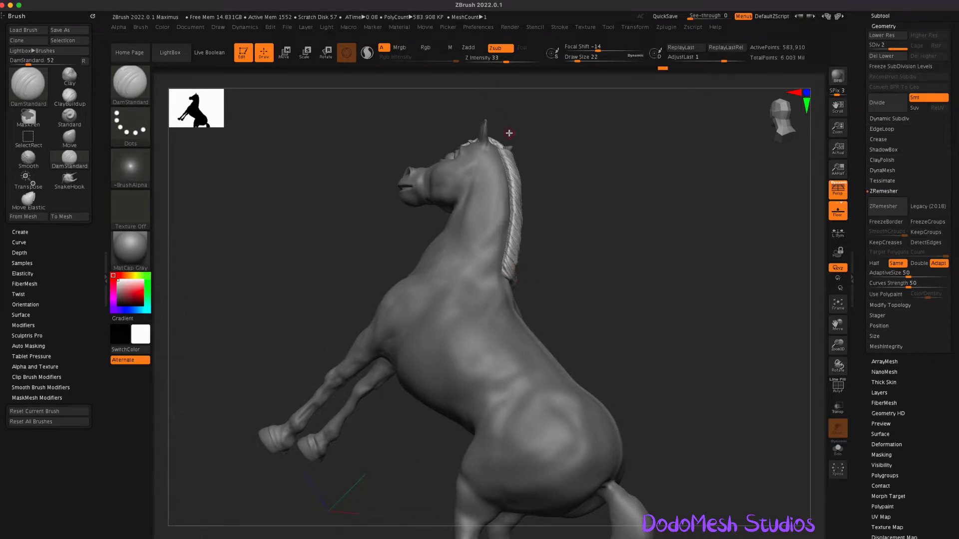
drag(519, 237, 523, 211)
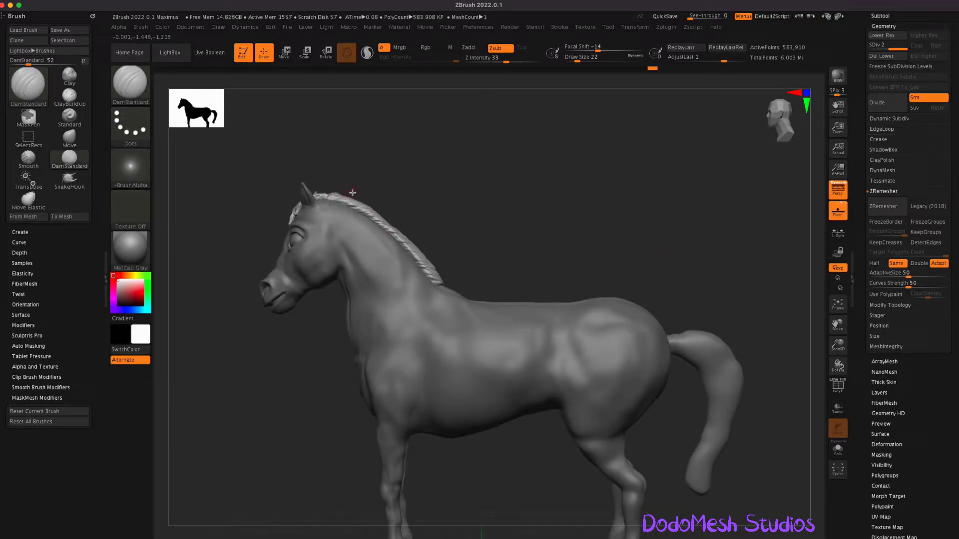
mouse_move(352, 193)
mouse_down()
mouse_move(636, 336)
mouse_move(487, 314)
mouse_up()
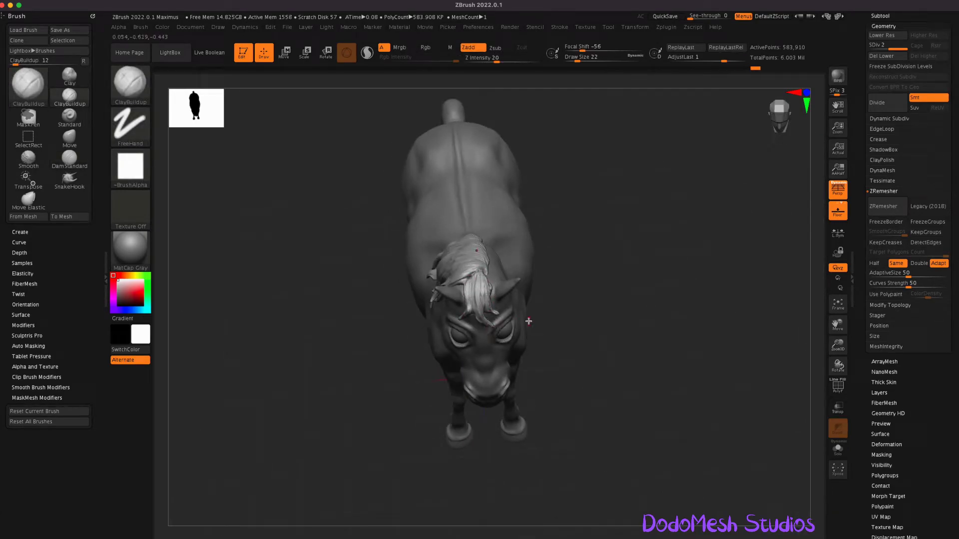
mouse_move(529, 321)
mouse_down()
mouse_move(627, 360)
mouse_move(634, 324)
mouse_up()
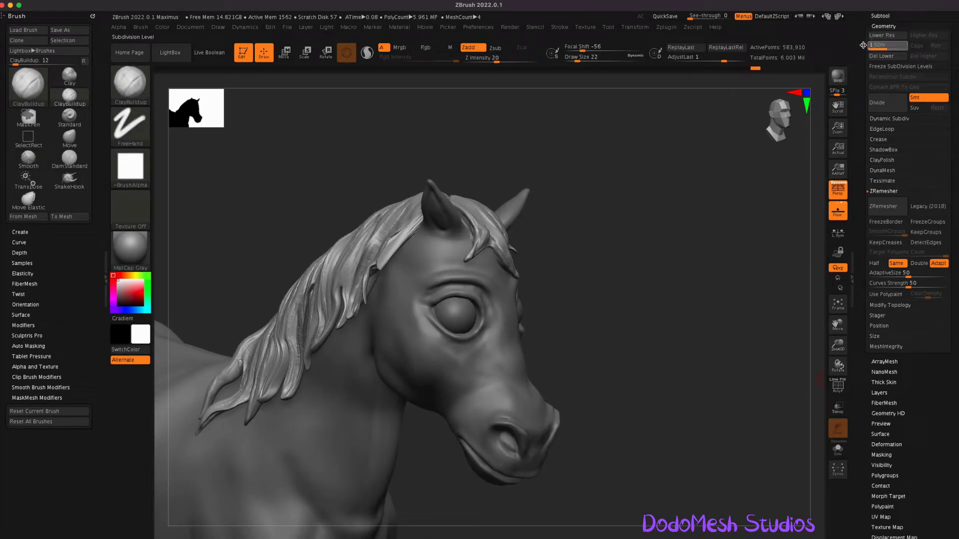
Drop the mane to SDiv 1 and ZRemesh it again.
key(shift+d)
key(shift+f)
click(885, 209)
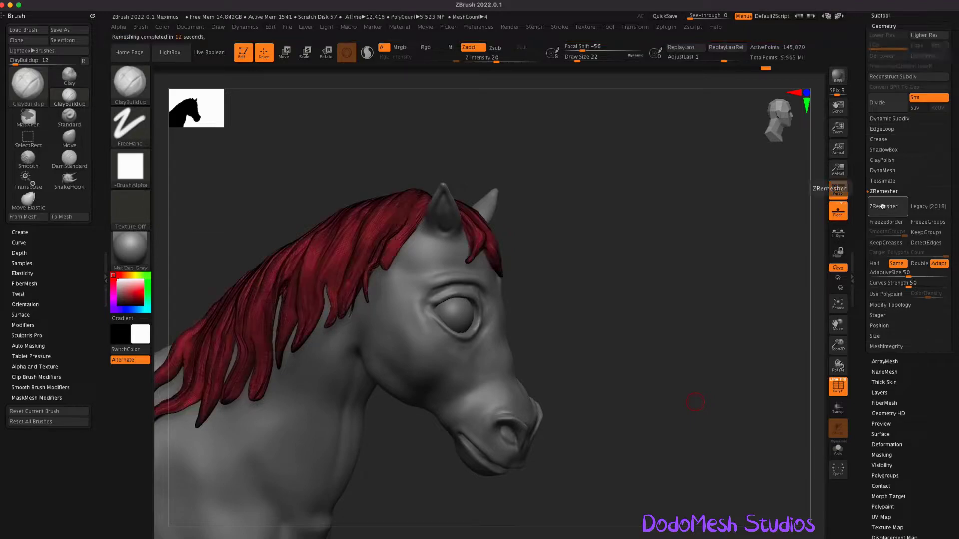
Save over Maximus.ZPR and Divide the mane to 583,496 points.
key(ctrl+s)
click(626, 269)
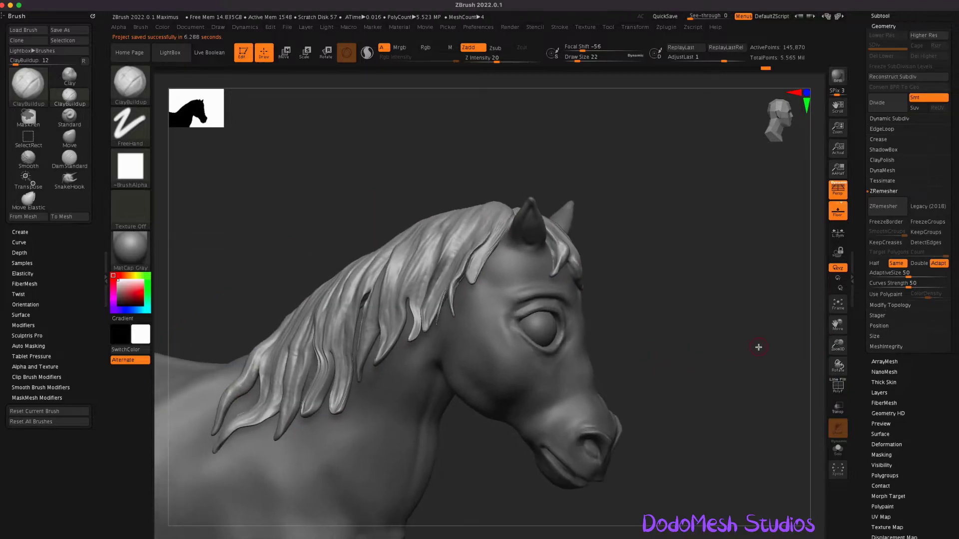
click(882, 102)
mouse_move(684, 349)
alt+mouse_down()
mouse_move(753, 387)
mouse_move(670, 338)
mouse_move(693, 362)
mouse_move(593, 285)
alt+mouse_up()
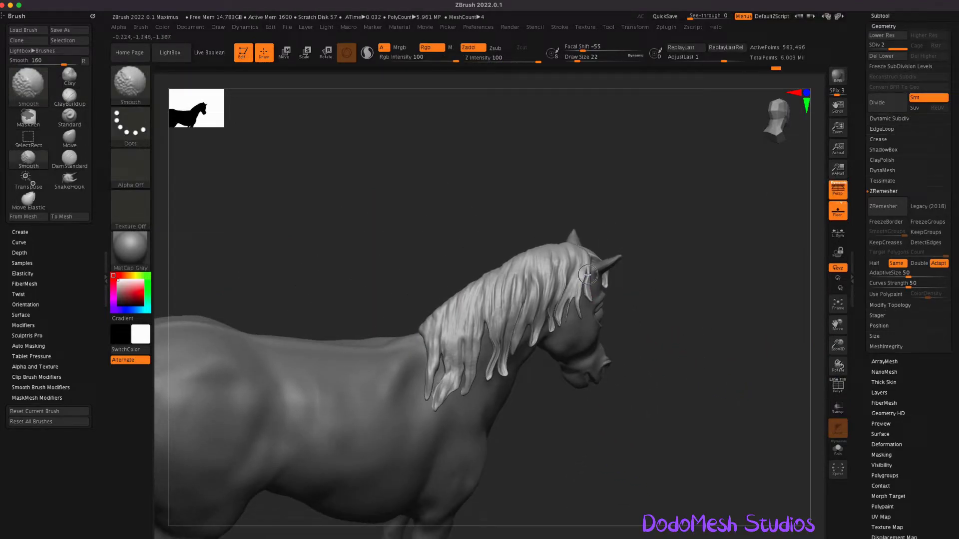
Carve a first DamStandard strand groove along the neck mane.
mouse_move(650, 359)
mouse_down()
mouse_move(694, 398)
mouse_move(451, 332)
mouse_up()
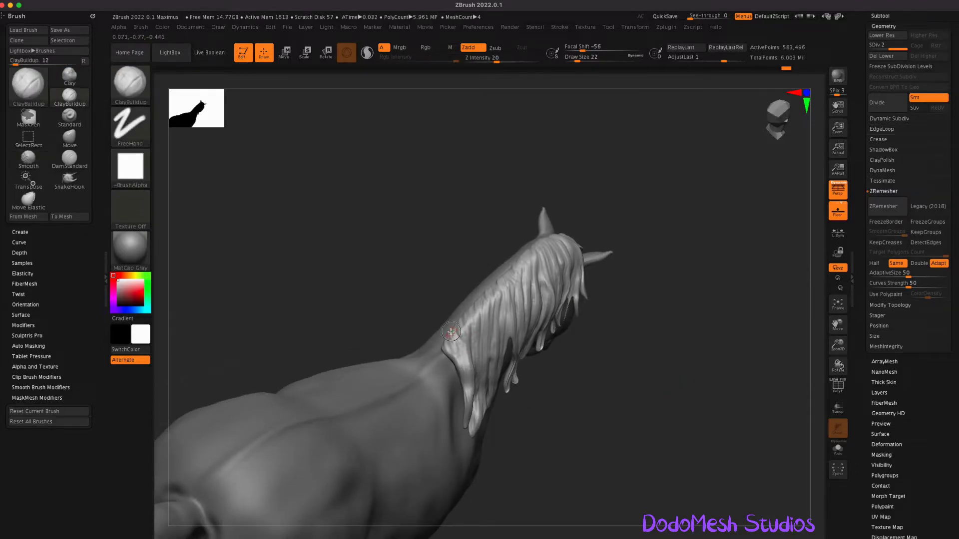
mouse_move(484, 402)
mouse_down()
mouse_move(618, 347)
mouse_move(510, 309)
mouse_up()
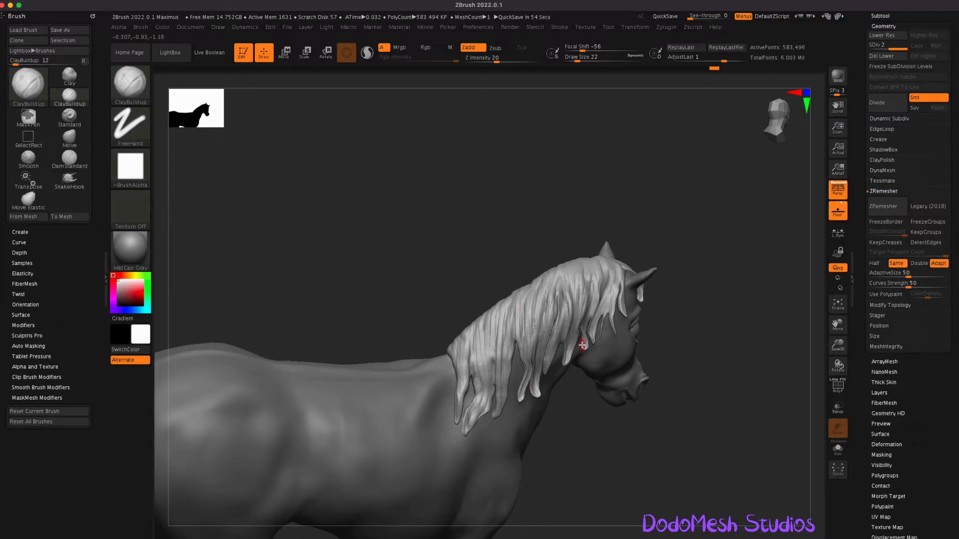
drag(723, 345, 594, 239)
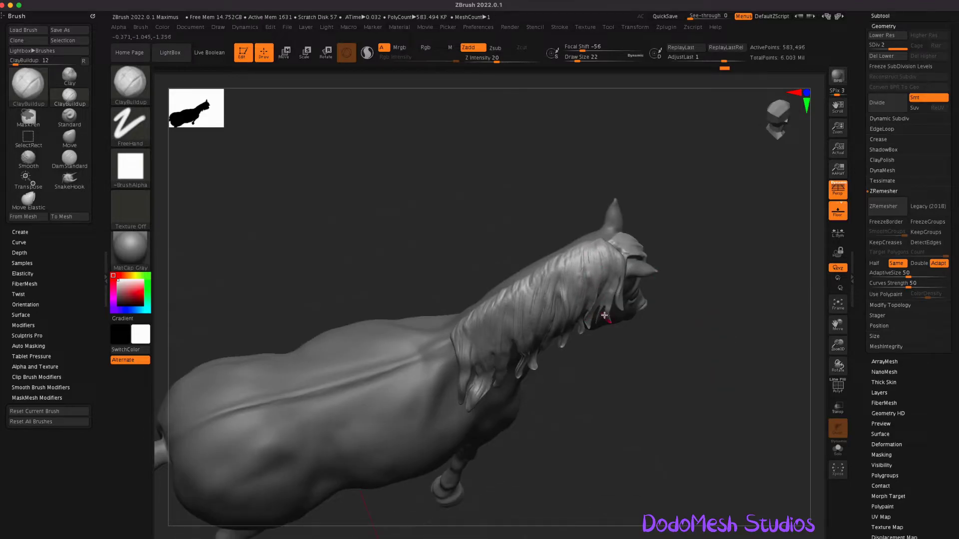
drag(707, 399, 544, 283)
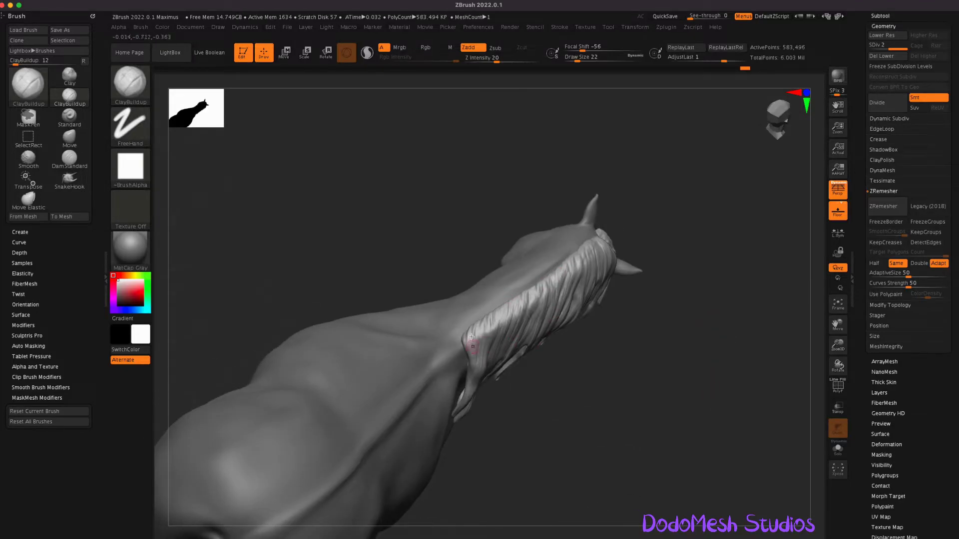
click(69, 159)
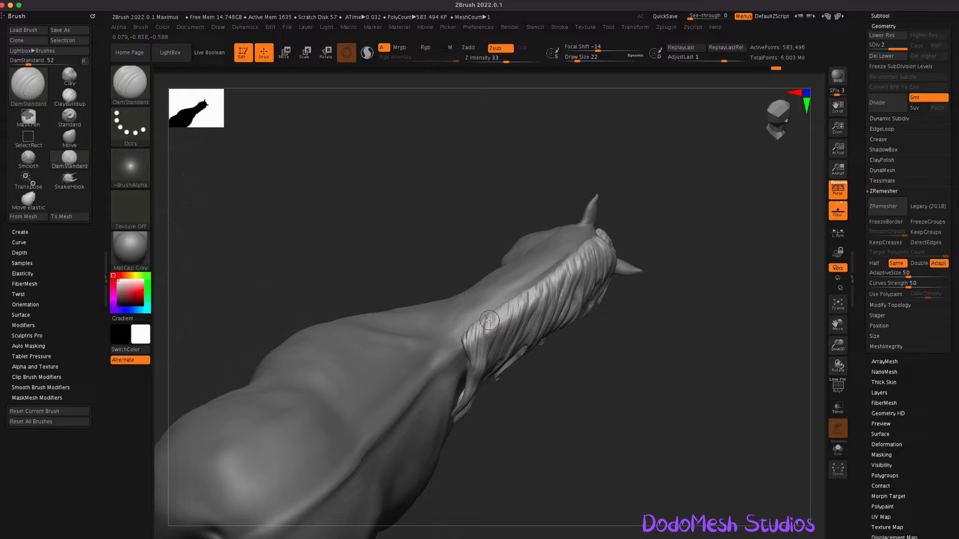
mouse_move(561, 279)
mouse_down()
mouse_move(572, 272)
mouse_move(562, 327)
mouse_up()
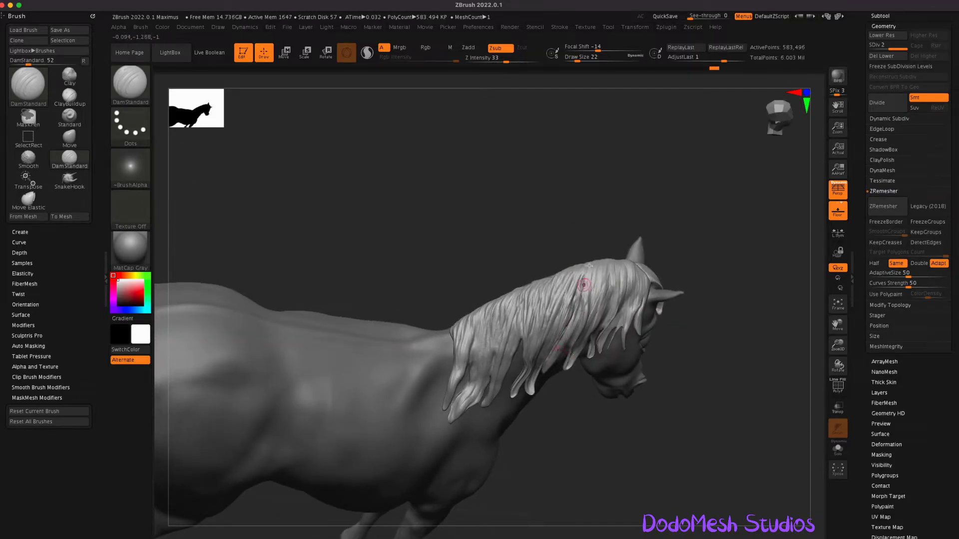
drag(614, 384, 509, 269)
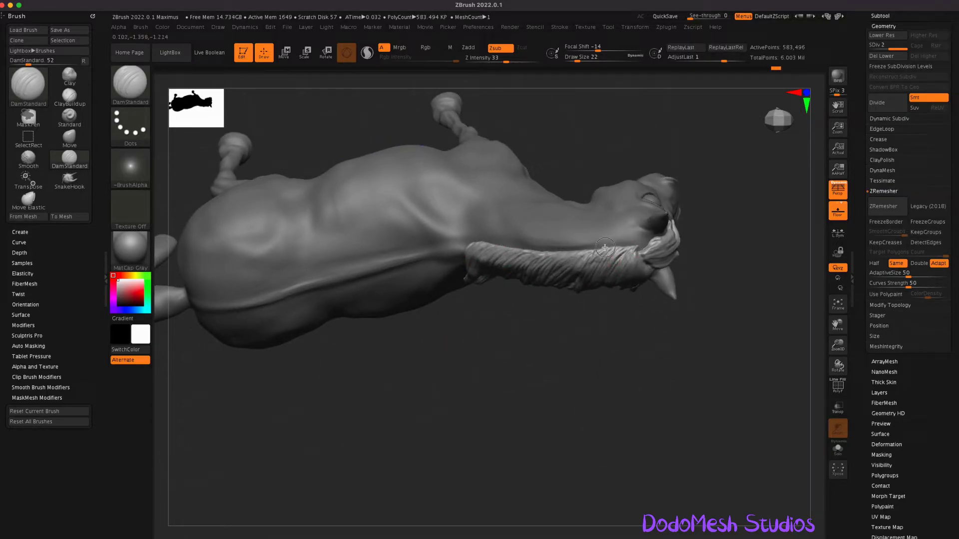
click(791, 124)
mouse_move(587, 118)
alt+mouse_down()
mouse_move(345, 301)
mouse_move(362, 311)
alt+mouse_up()
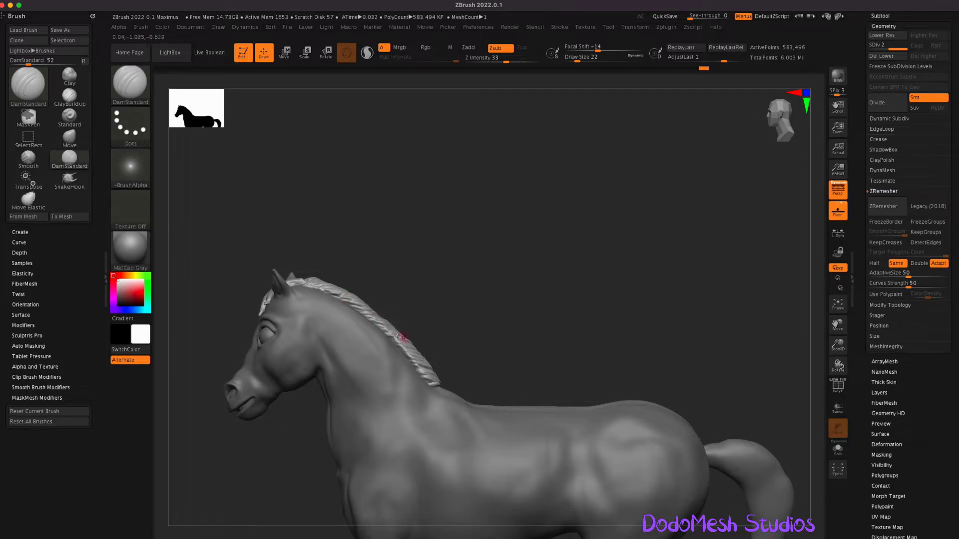
click(797, 94)
mouse_move(798, 94)
mouse_down()
mouse_move(659, 445)
mouse_move(508, 119)
mouse_up()
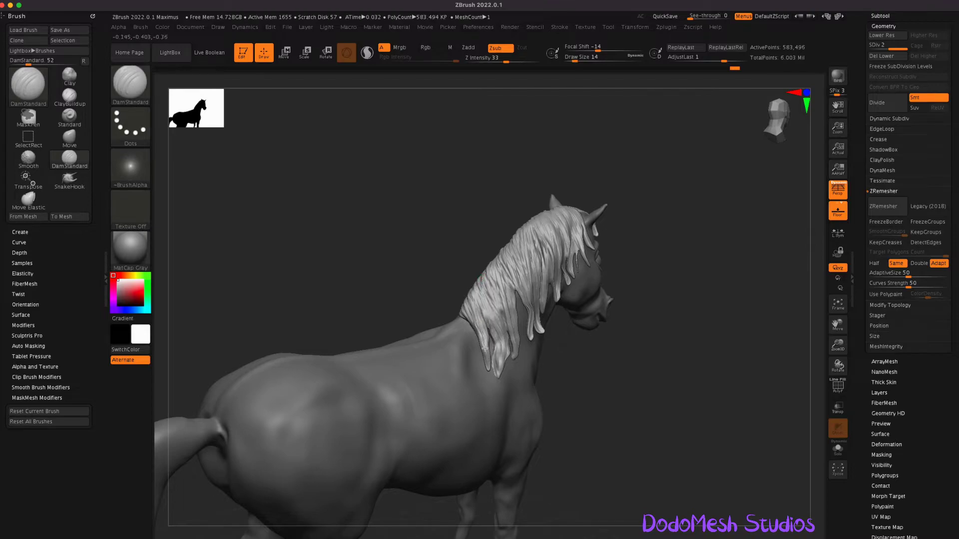
drag(504, 379, 491, 290)
Carve a second strand groove up the mane toward the crest.
drag(562, 223, 663, 307)
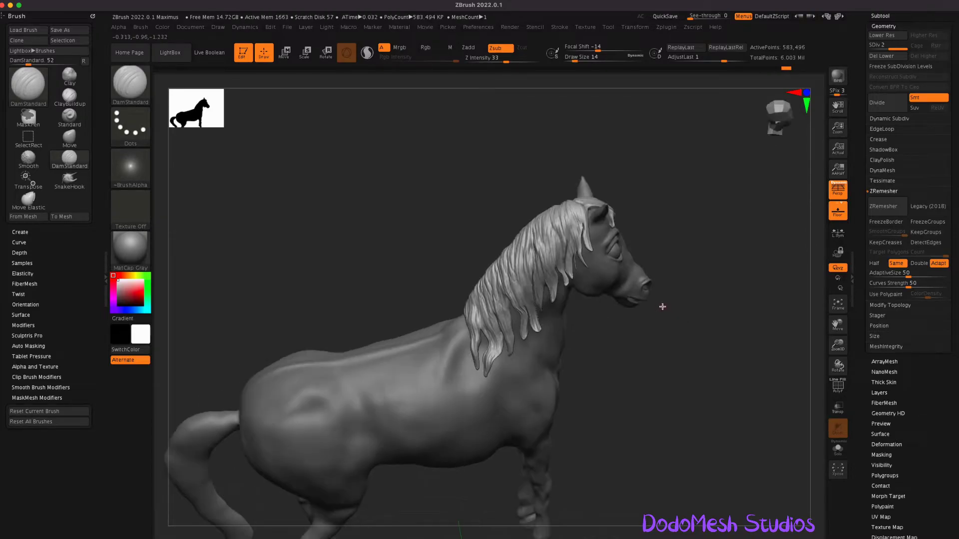
drag(565, 264, 577, 216)
key(b)
key(s)
key(t)
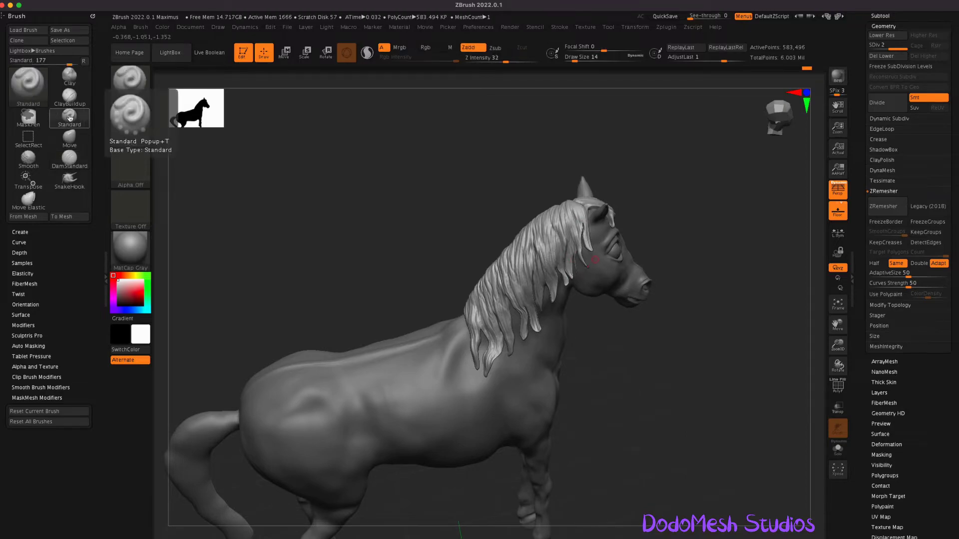
right_drag(559, 268, 533, 228)
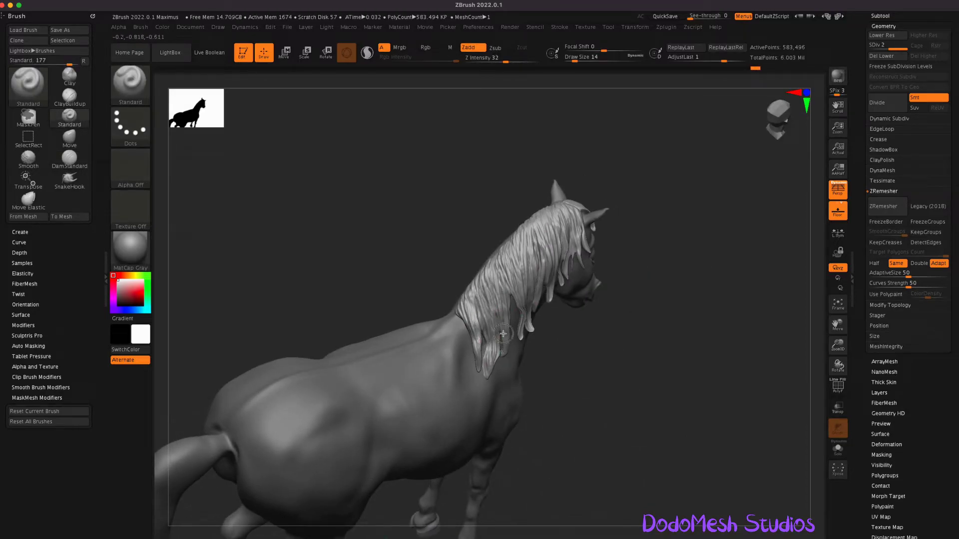
right_drag(482, 310, 504, 363)
Carve two more DamStandard grooves down the mane toward the forelock.
key(b)
key(d)
key(s)
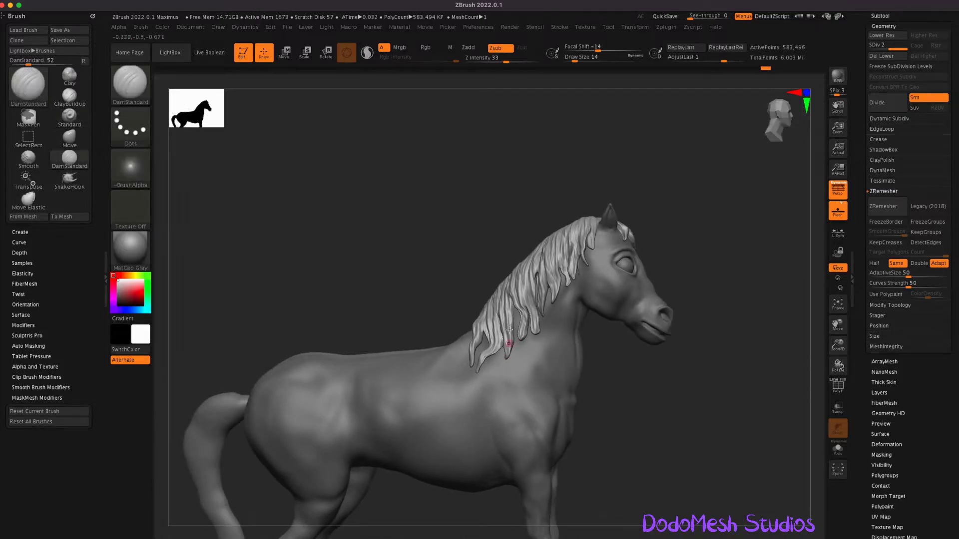
drag(524, 302, 532, 345)
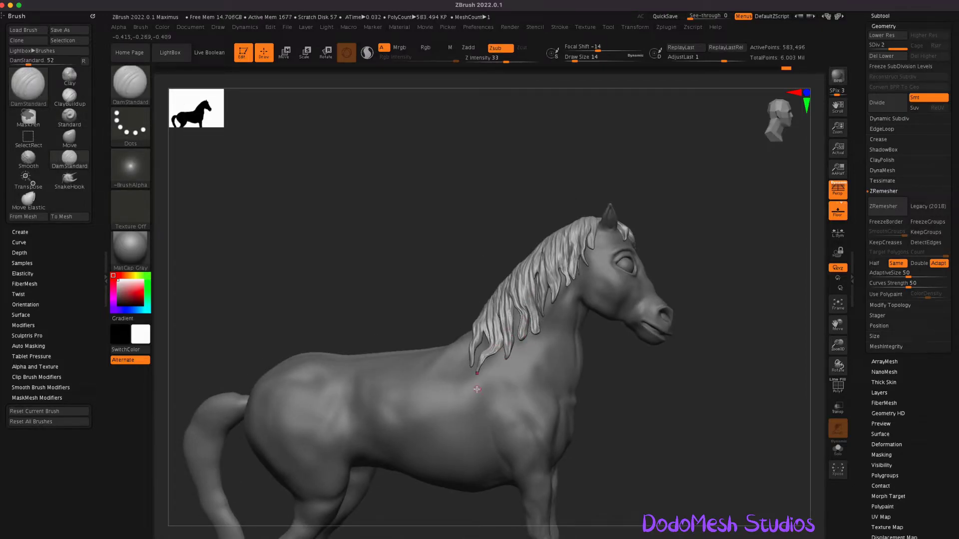
right_drag(477, 389, 597, 227)
mouse_move(585, 265)
right_down()
mouse_move(735, 384)
mouse_move(666, 326)
mouse_move(676, 359)
mouse_move(499, 294)
right_up()
drag(495, 262, 509, 311)
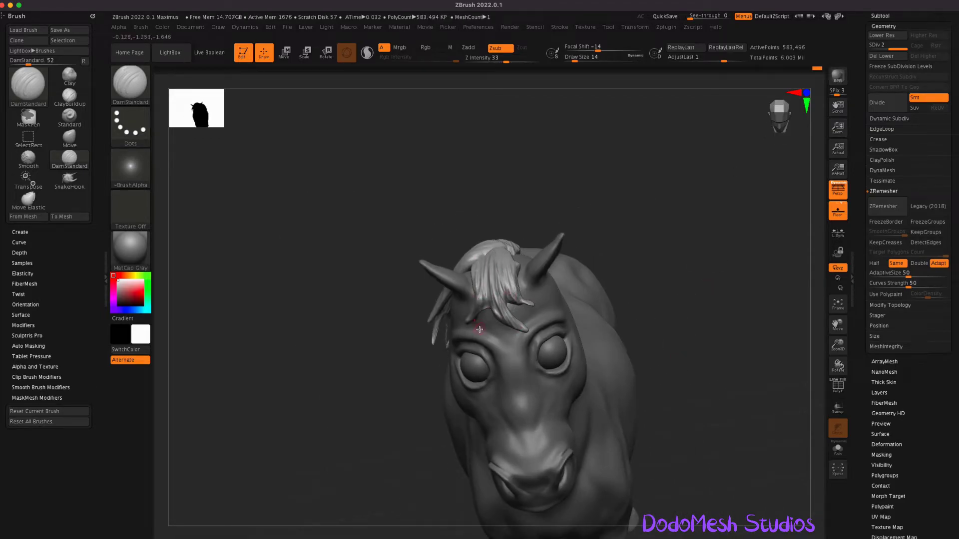
Undo the last mane groove and touch up a small patch of forelock hair.
right_drag(479, 329, 475, 260)
key(ctrl+z)
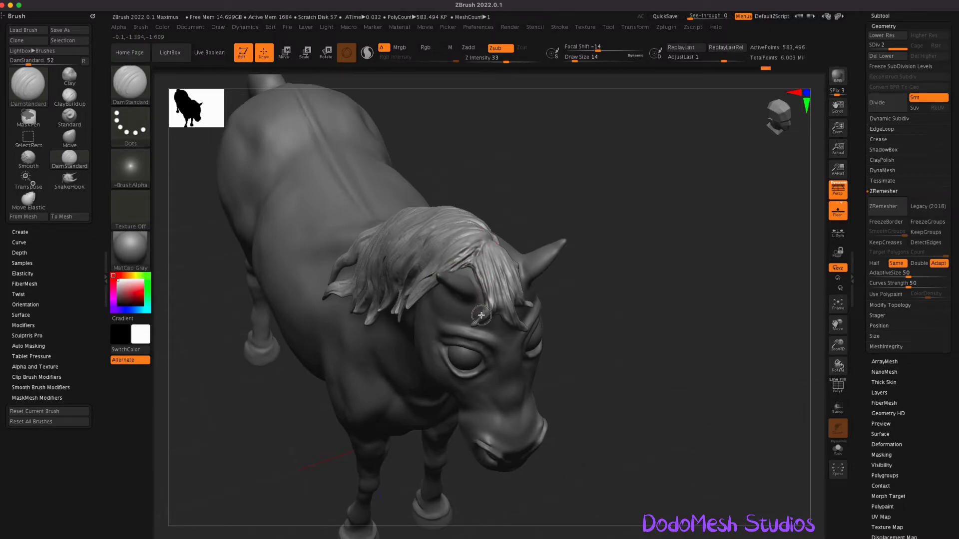
right_drag(478, 320, 642, 229)
drag(515, 298, 499, 299)
Smooth the forelock between the ears from a front view.
right_drag(523, 342, 539, 293)
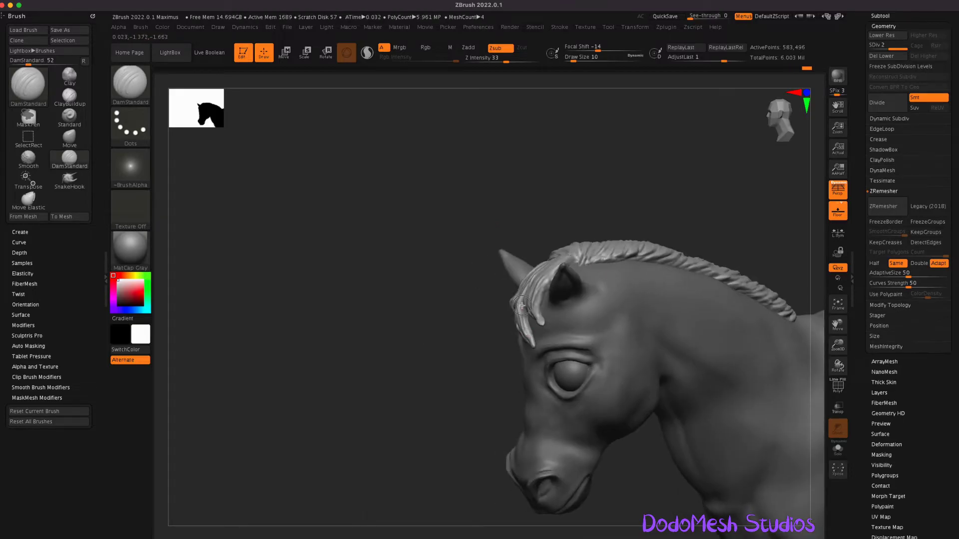
right_drag(450, 428, 511, 270)
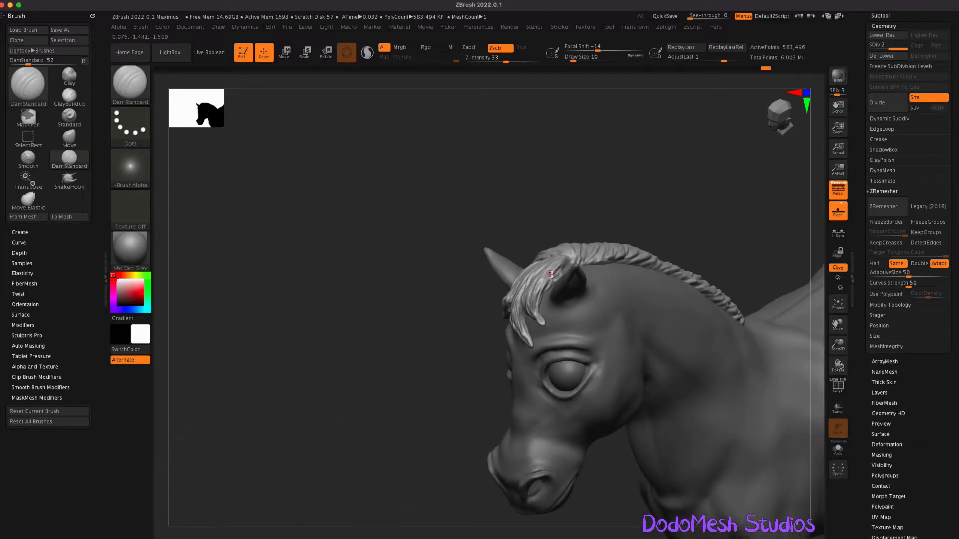
key(shift)
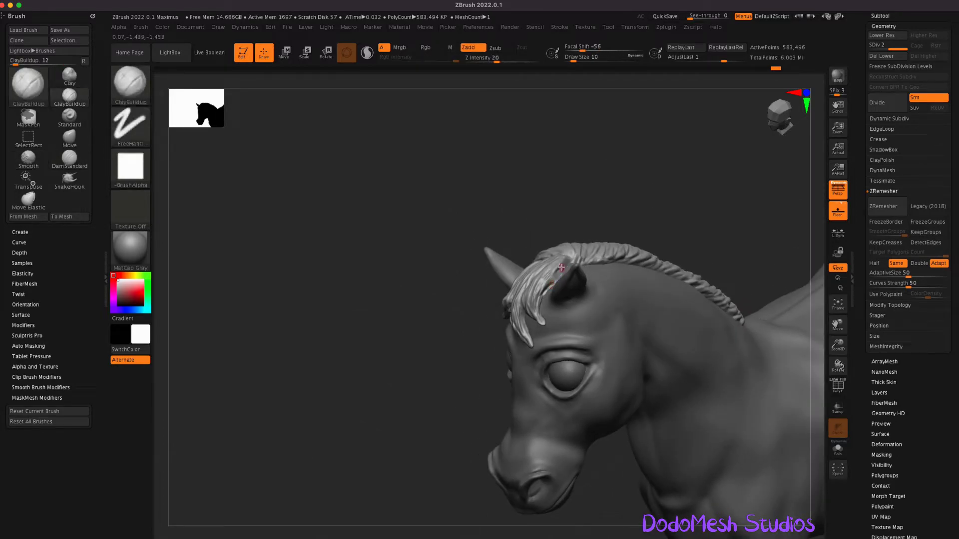
right_drag(528, 346, 509, 313)
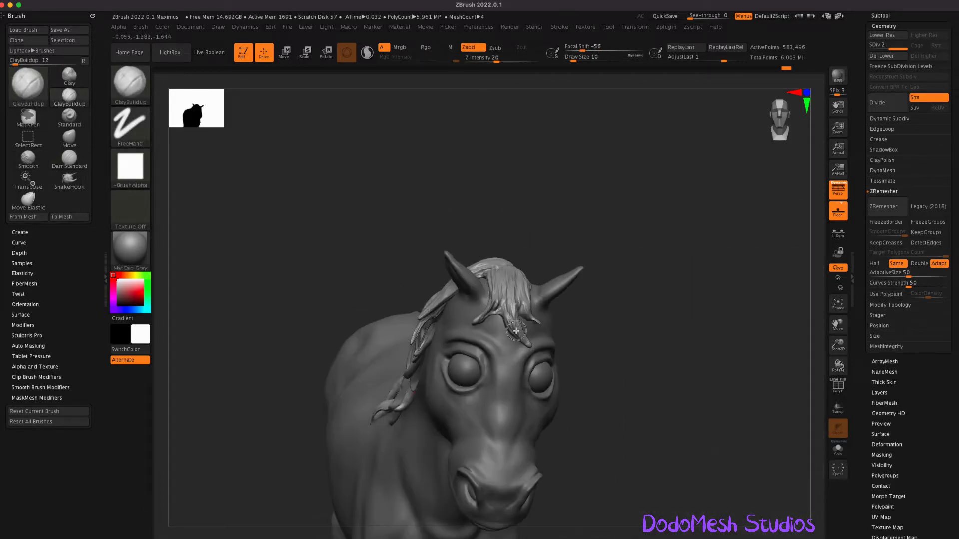
click(70, 116)
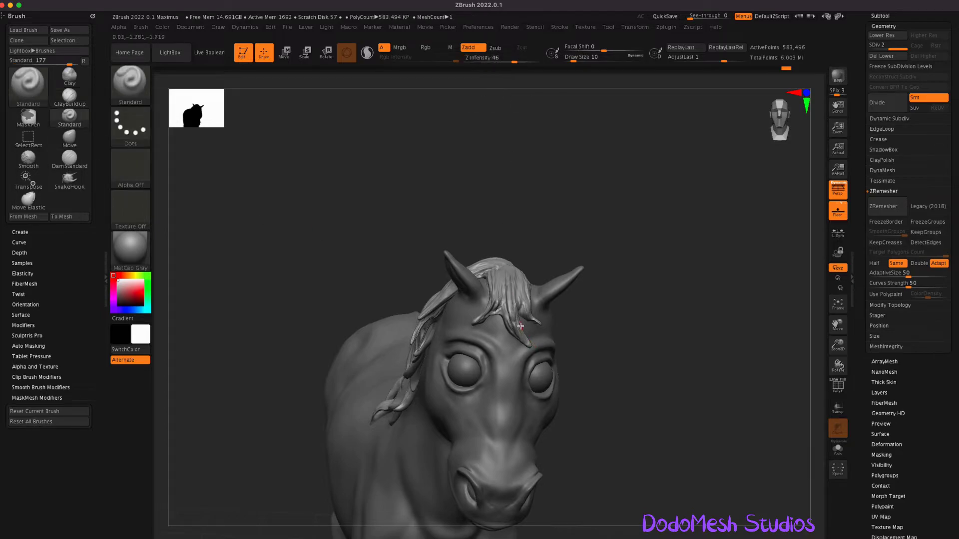
mouse_move(521, 341)
right_down()
mouse_move(663, 316)
mouse_move(651, 313)
right_up()
Refine the forelock separations with DamStandard from a near-front view.
key(b)
key(d)
key(s)
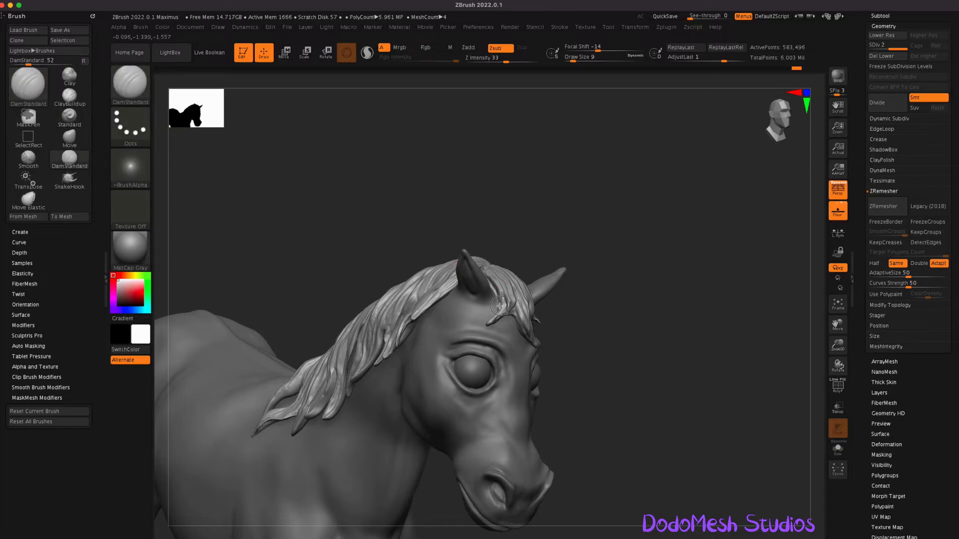
mouse_move(491, 289)
right_down()
mouse_move(631, 362)
mouse_move(646, 358)
right_up()
key(b)
key(m)
key(e)
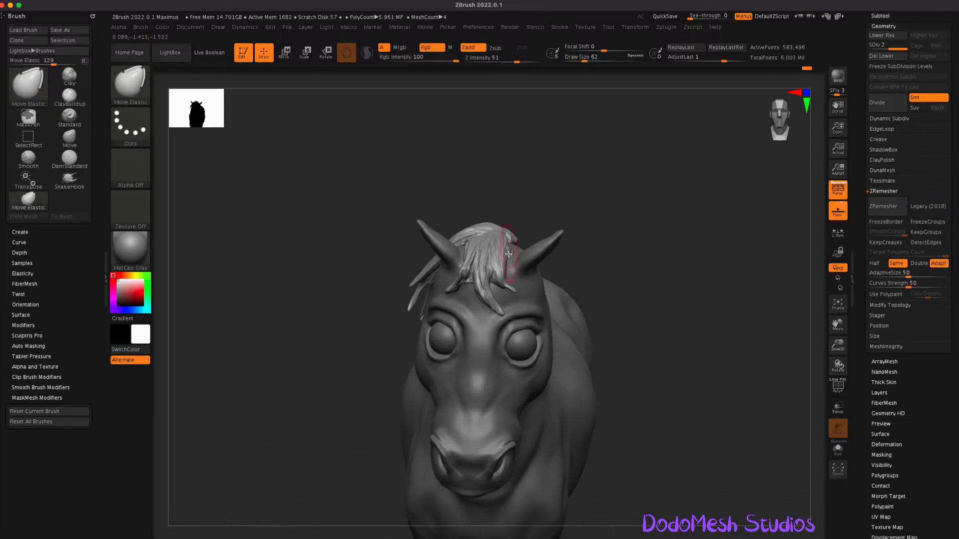
Save the project and pull the forelock into separate strands with Move and SnakeHook.
key(ctrl+s)
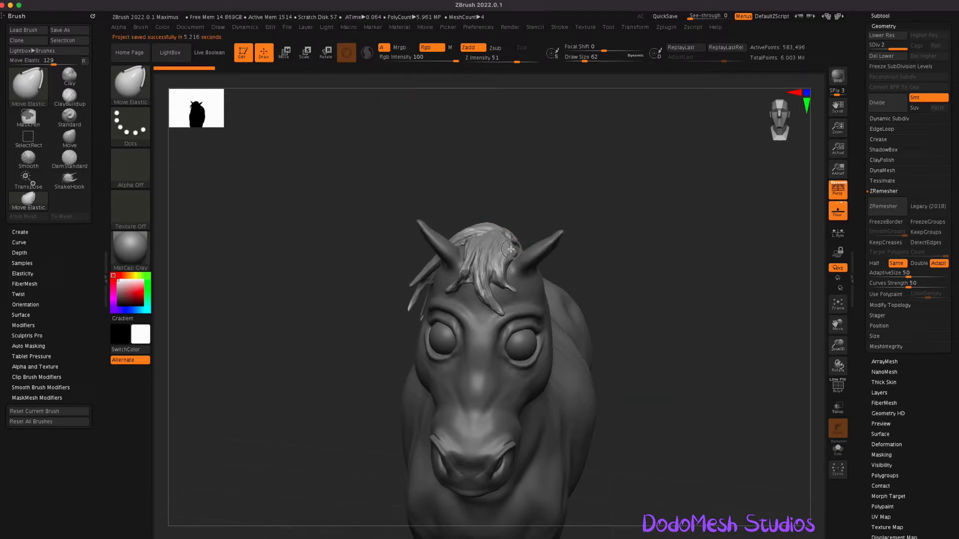
shift+drag(503, 268, 623, 387)
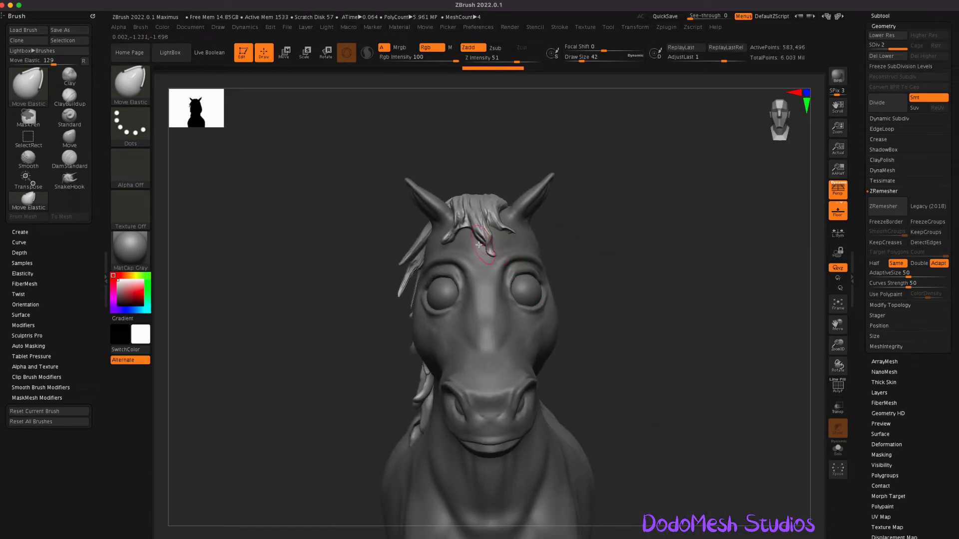
key(ctrl)
key(b)
key(m)
key(v)
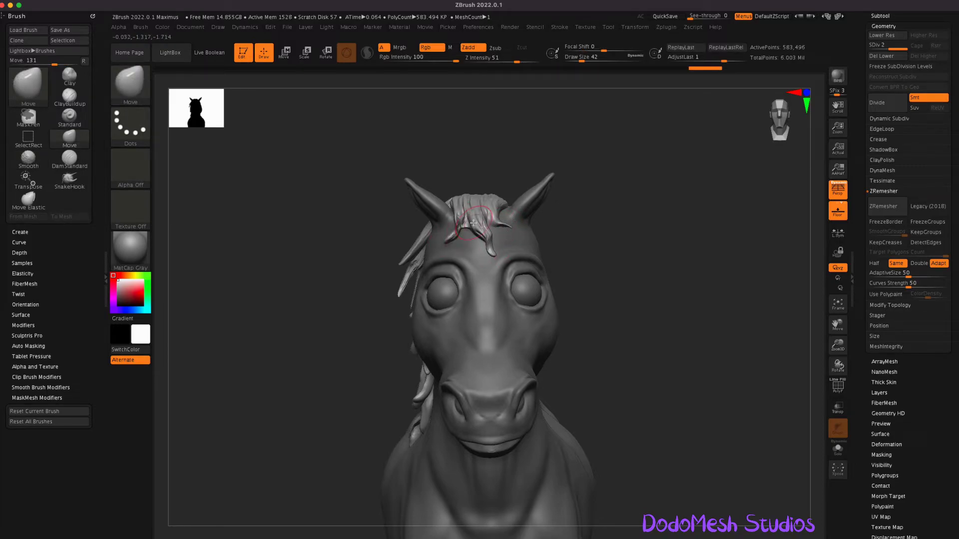
key(b)
key(s)
key(h)
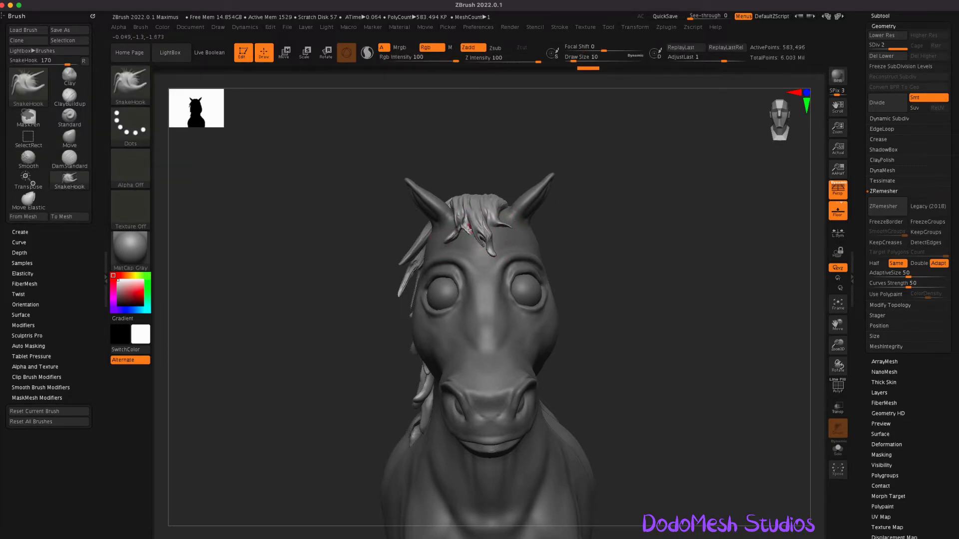
mouse_move(601, 265)
mouse_down()
mouse_move(473, 235)
mouse_move(483, 227)
mouse_up()
Subdivide the mesh one level higher and smooth the forelock.
key(ctrl+d)
mouse_move(602, 280)
shift+mouse_down()
mouse_move(487, 246)
mouse_move(515, 231)
shift+mouse_up()
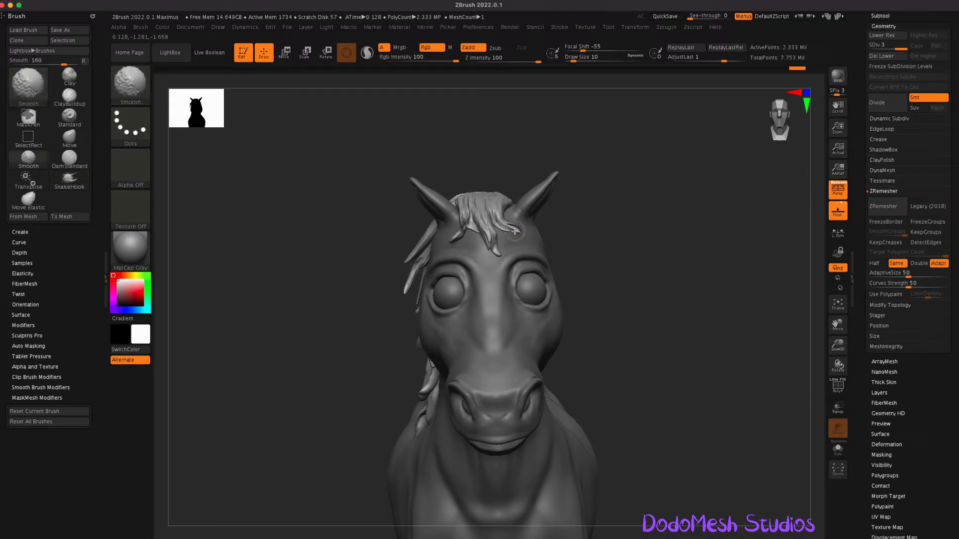
drag(650, 350, 638, 353)
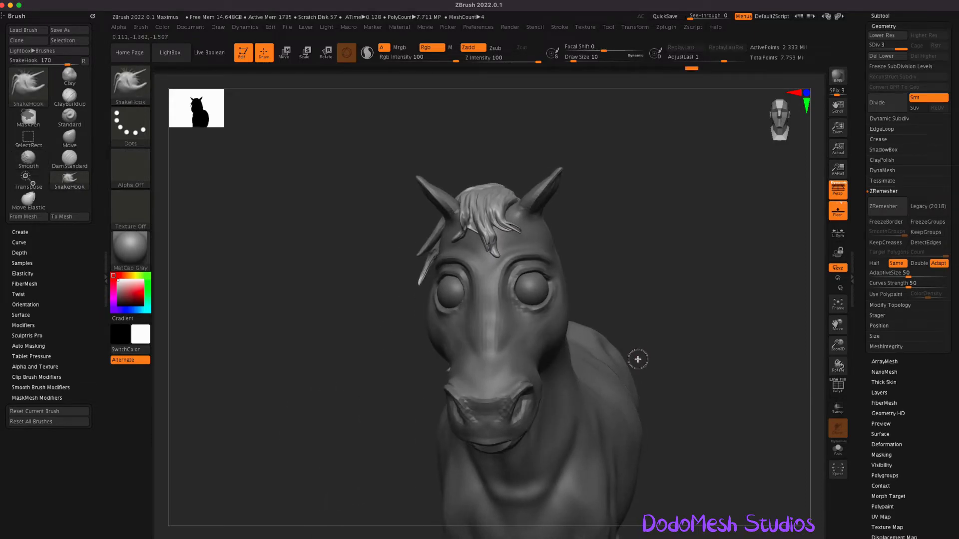
click(807, 93)
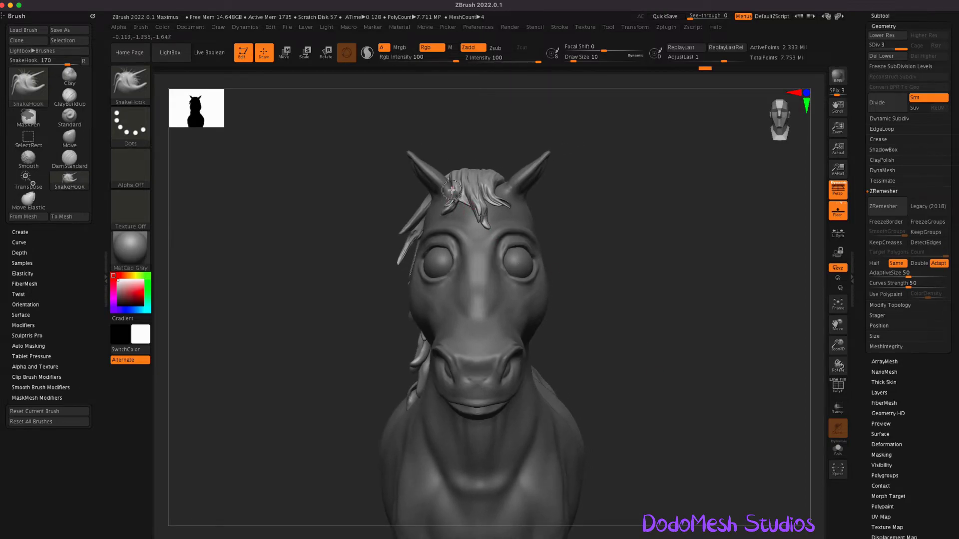
key(shift)
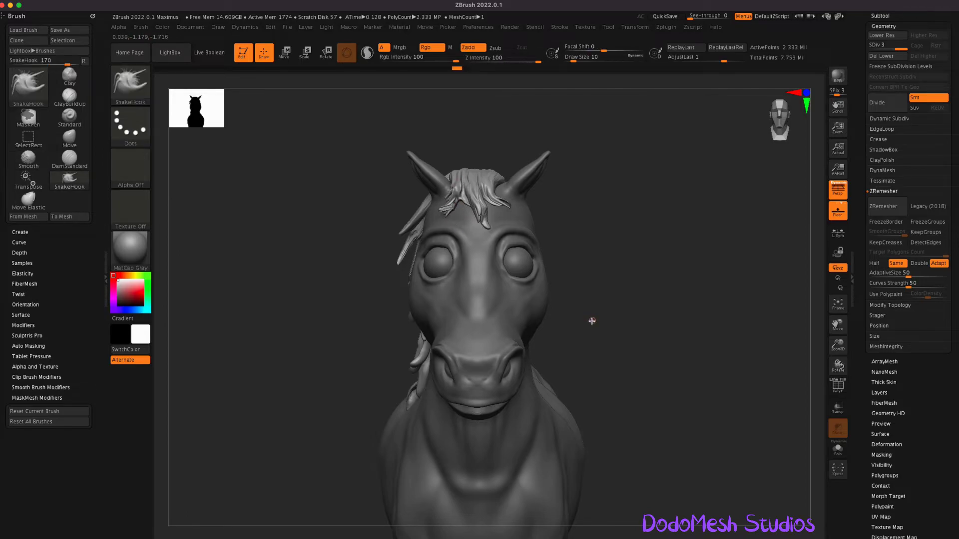
mouse_move(471, 226)
right_down()
mouse_move(446, 206)
mouse_move(593, 267)
right_up()
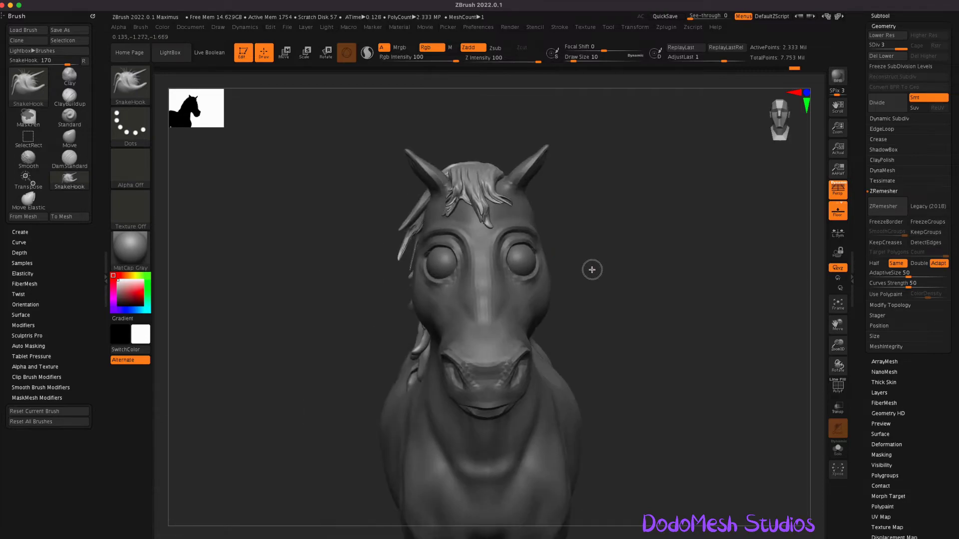
right_drag(454, 189, 698, 391)
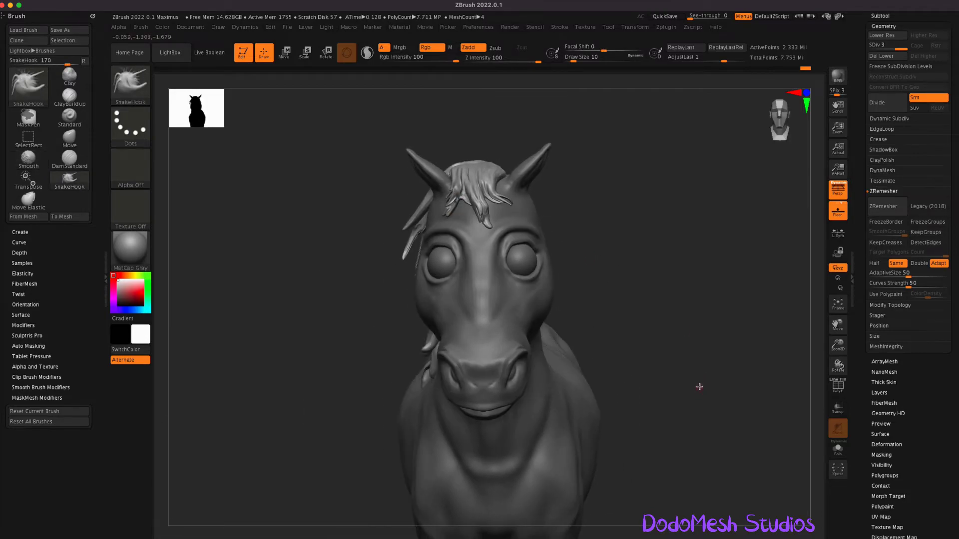
Carve DamStandard grooves between the forelock strands, then frame the whole horse.
key(b)
key(d)
key(s)
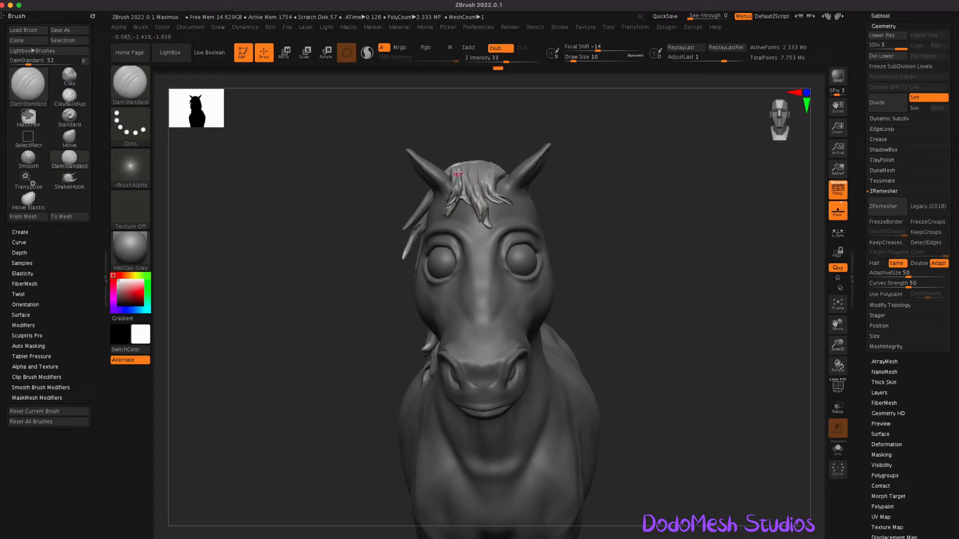
mouse_move(507, 196)
right_down()
mouse_move(452, 165)
mouse_move(632, 302)
mouse_move(649, 326)
mouse_move(706, 334)
right_up()
key(f)
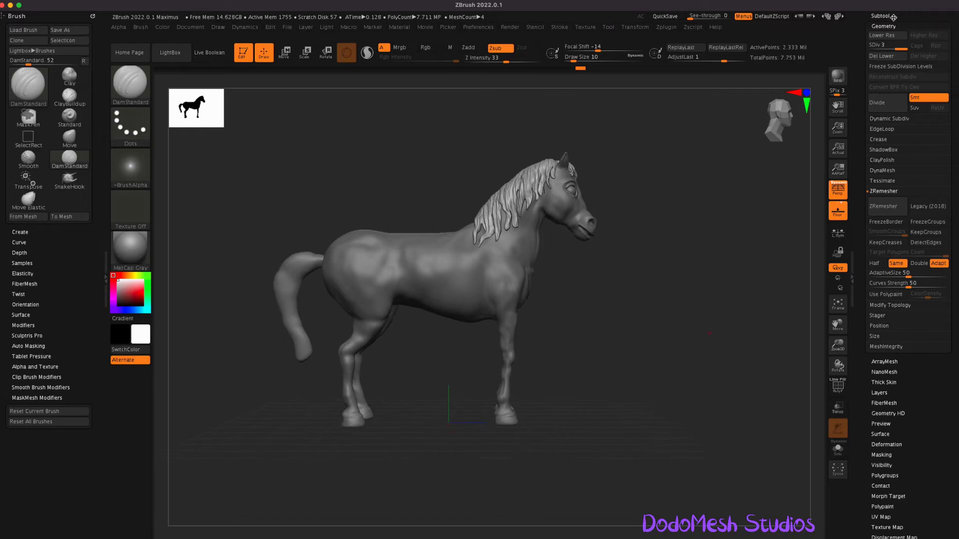
Nudge the mane strands down along the neck with Move Elastic, then pick the Move brush.
click(882, 16)
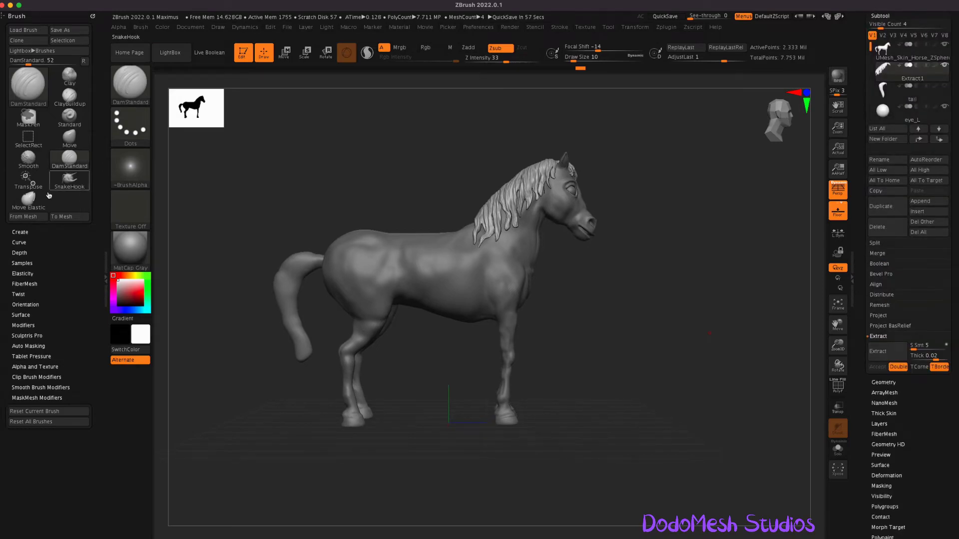
click(28, 200)
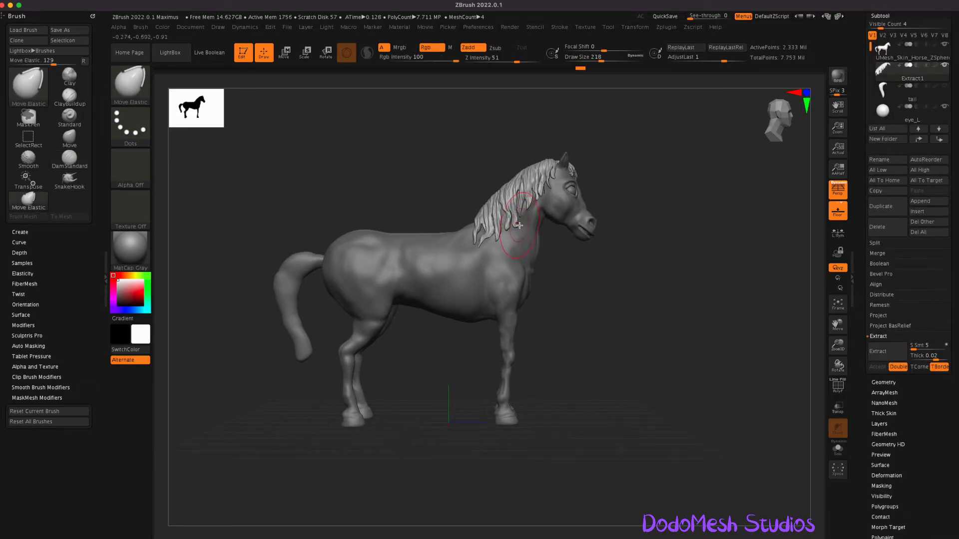
drag(507, 222, 503, 227)
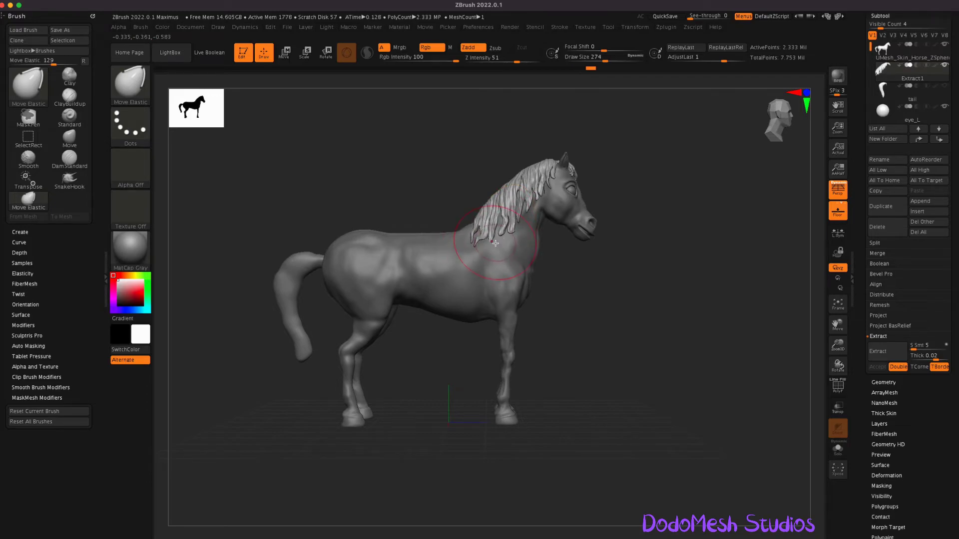
key(b)
key(m)
key(v)
Turn the horse to a left-facing side profile and make the tail subtool active.
mouse_move(498, 240)
right_down()
mouse_move(478, 244)
mouse_move(519, 223)
mouse_move(620, 328)
mouse_move(629, 323)
right_up()
mouse_move(600, 358)
right_down()
mouse_move(608, 364)
mouse_move(595, 370)
right_up()
mouse_move(517, 175)
right_down()
mouse_move(667, 311)
mouse_move(625, 413)
mouse_move(677, 374)
right_up()
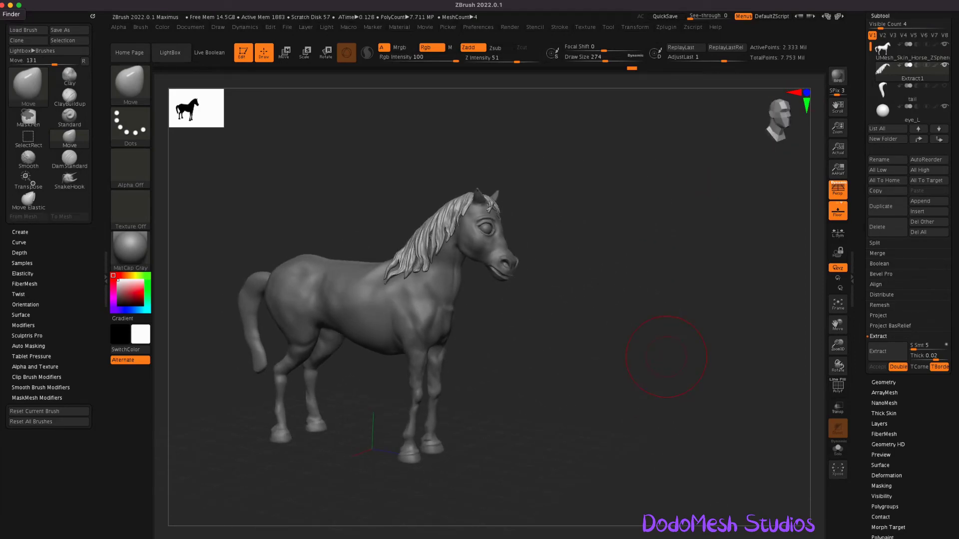
click(403, 130)
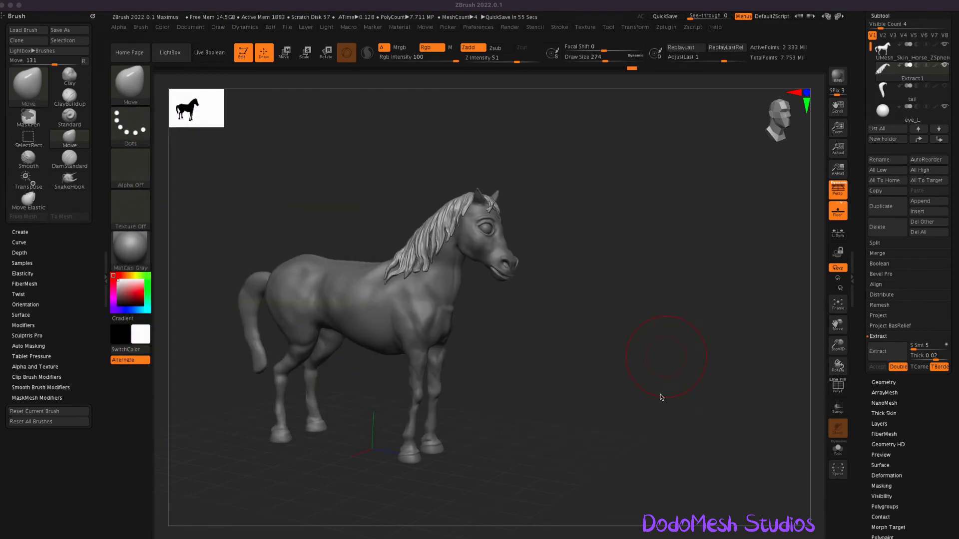
drag(661, 397, 673, 302)
alt+click(553, 312)
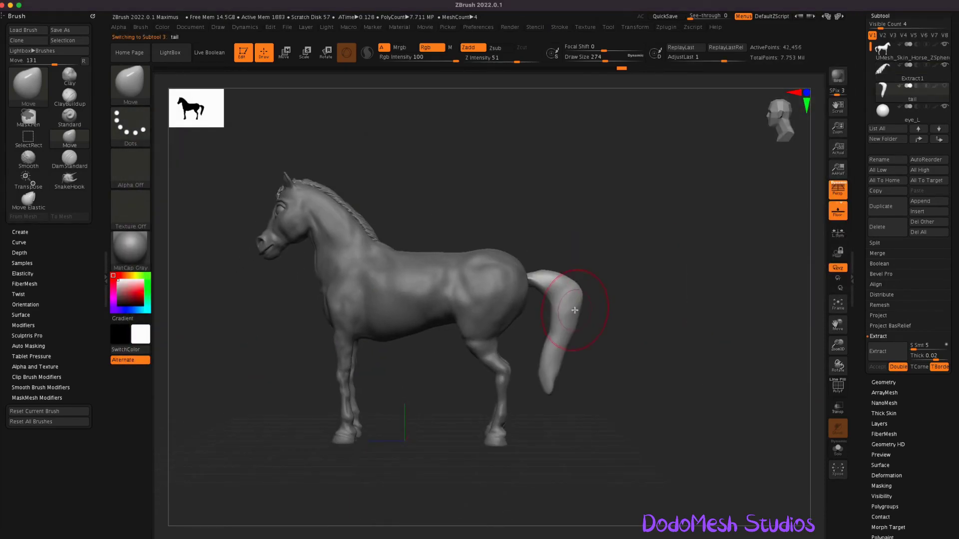
Subdivide the tail and build up clay strokes along it with ClayBuildup.
key(b)
key(c)
key(b)
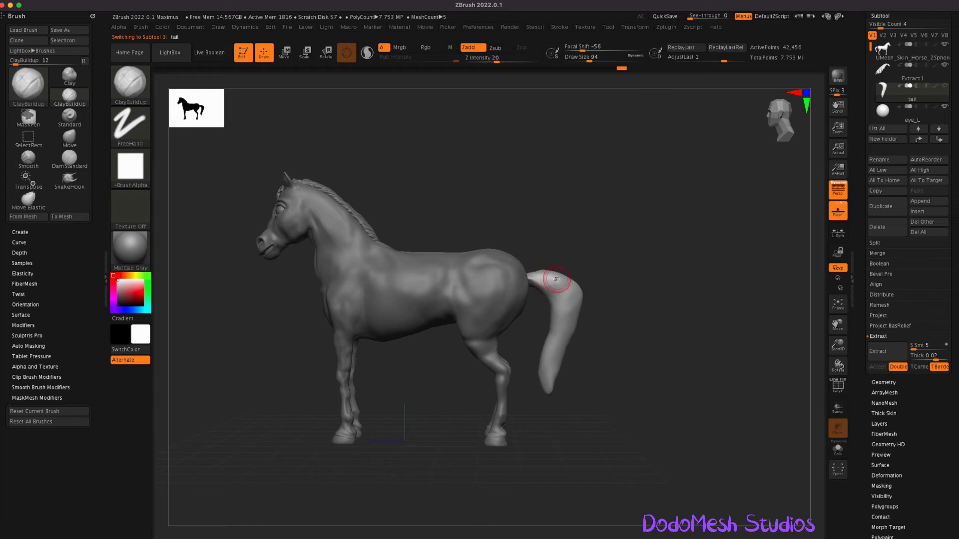
key(ctrl+d)
mouse_move(552, 278)
mouse_down()
mouse_move(550, 388)
mouse_move(582, 304)
mouse_up()
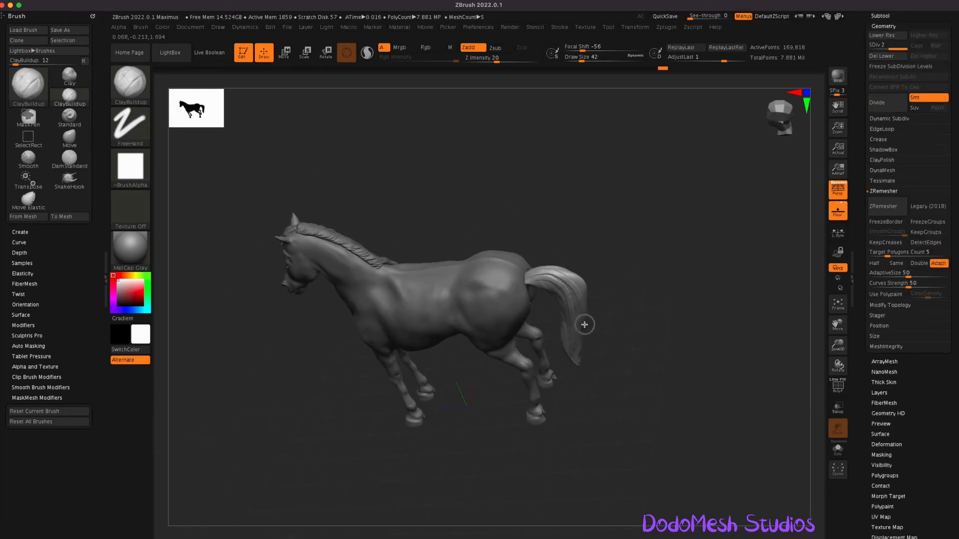
drag(574, 403, 676, 176)
mouse_move(549, 292)
mouse_down()
mouse_move(561, 325)
mouse_move(553, 301)
mouse_move(731, 172)
mouse_up()
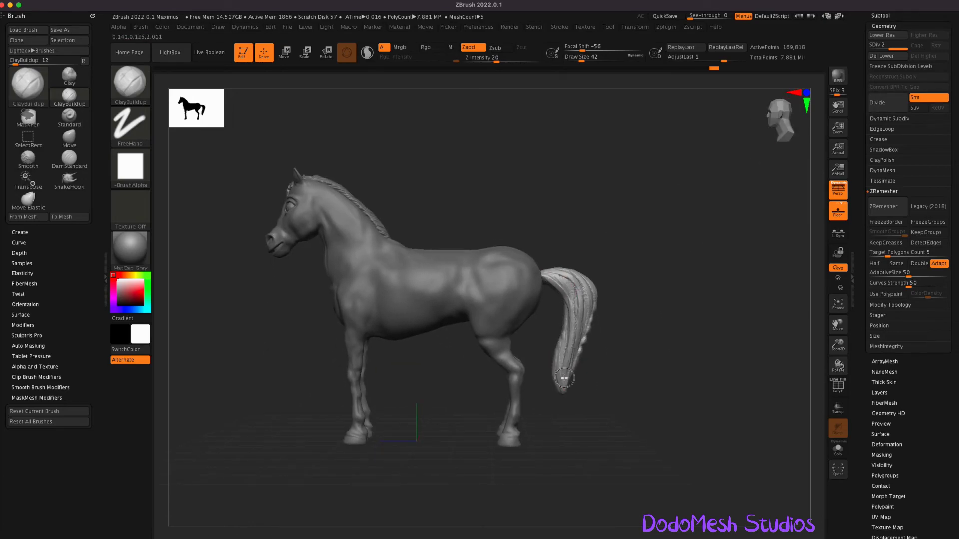
Switch to SnakeHook and smooth the tail strands near the tip.
key(b)
key(s)
key(h)
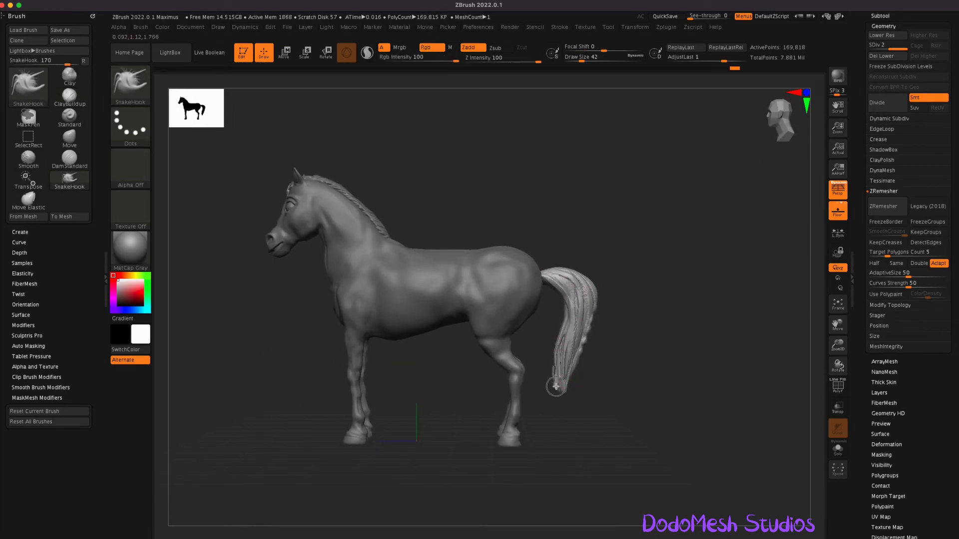
key(shift)
mouse_move(570, 378)
shift+mouse_down()
mouse_move(572, 369)
mouse_move(556, 380)
shift+mouse_up()
key(shift)
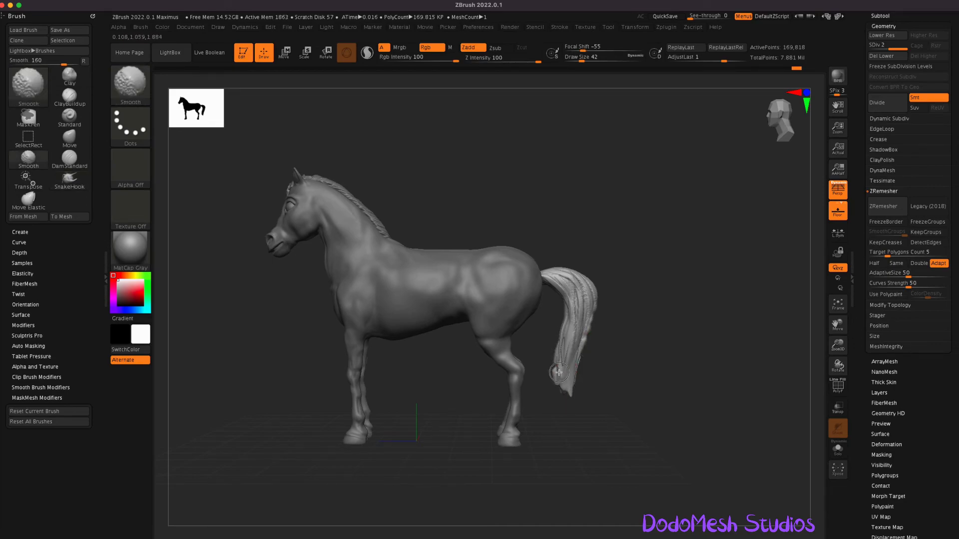
shift+drag(615, 355, 566, 387)
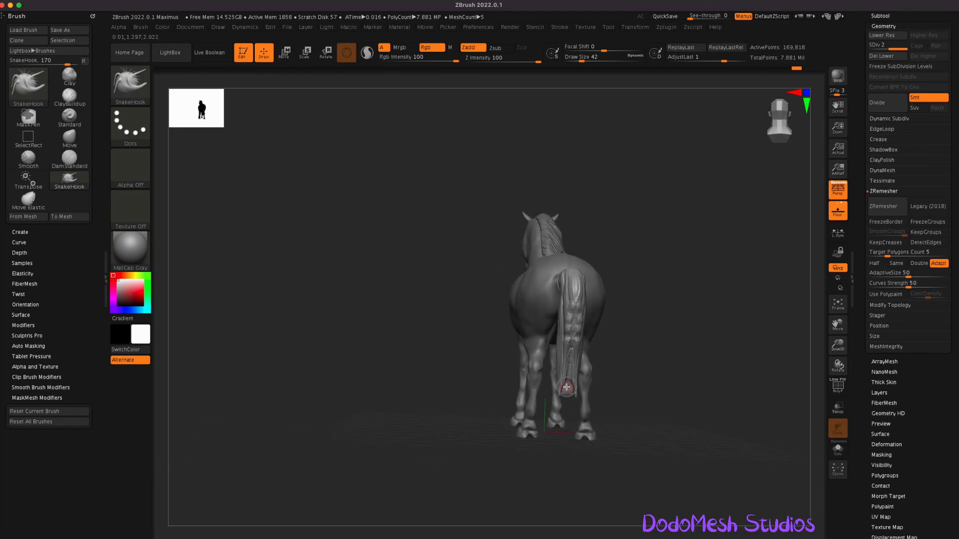
key(shift)
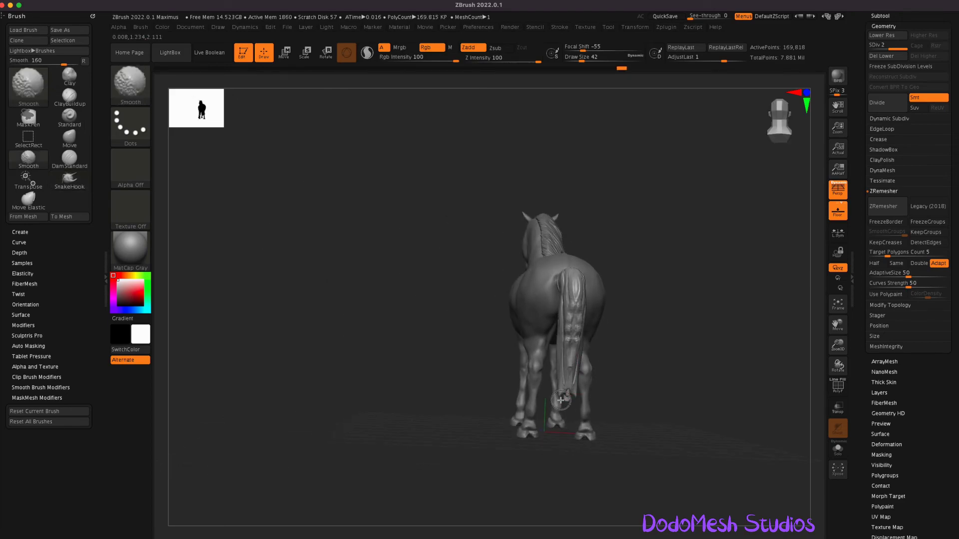
shift+drag(566, 395, 631, 366)
Carve strand grooves down the tail with DamStandard, then delete older undo history.
key(b)
key(d)
key(s)
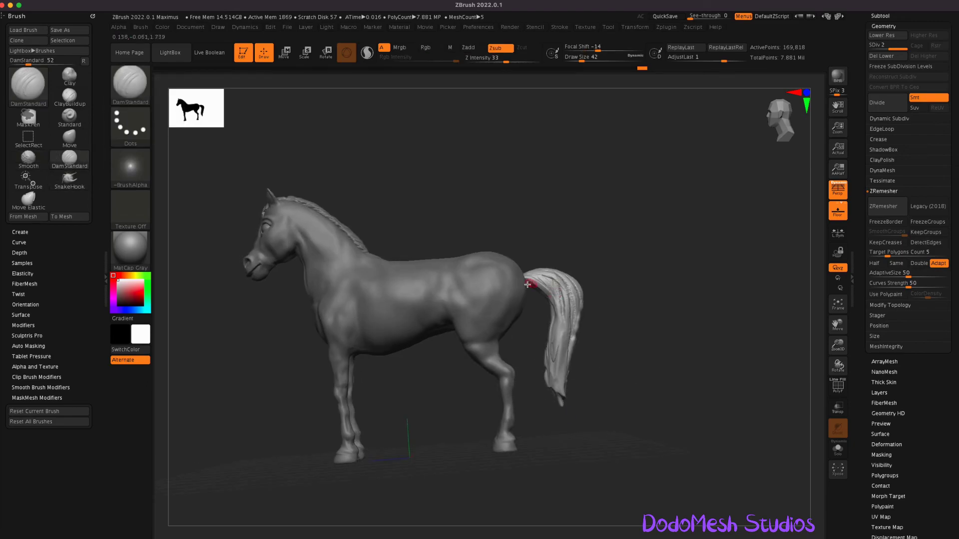
mouse_move(565, 299)
mouse_down()
mouse_move(559, 398)
mouse_move(560, 279)
mouse_up()
mouse_move(573, 381)
mouse_down()
mouse_move(558, 277)
mouse_move(537, 375)
mouse_move(505, 312)
mouse_move(562, 273)
mouse_up()
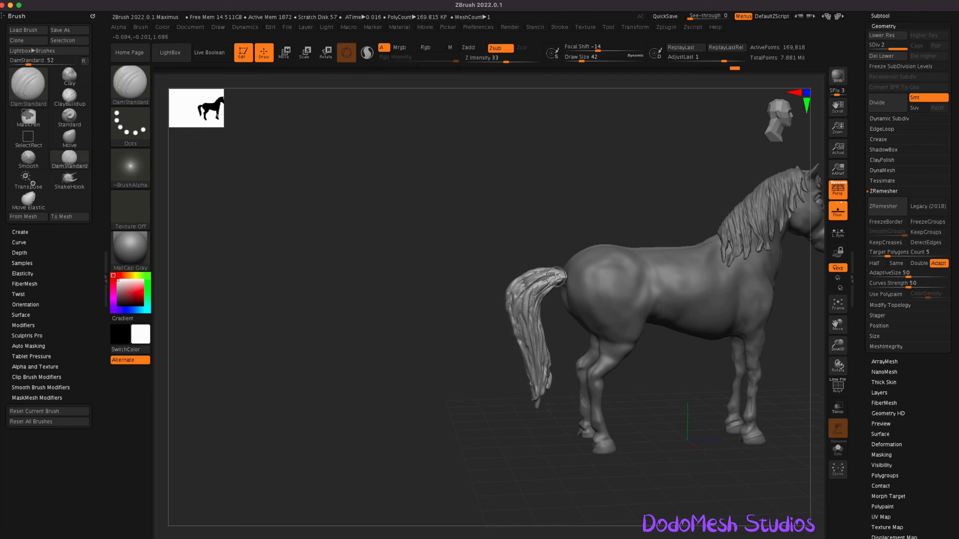
click(801, 94)
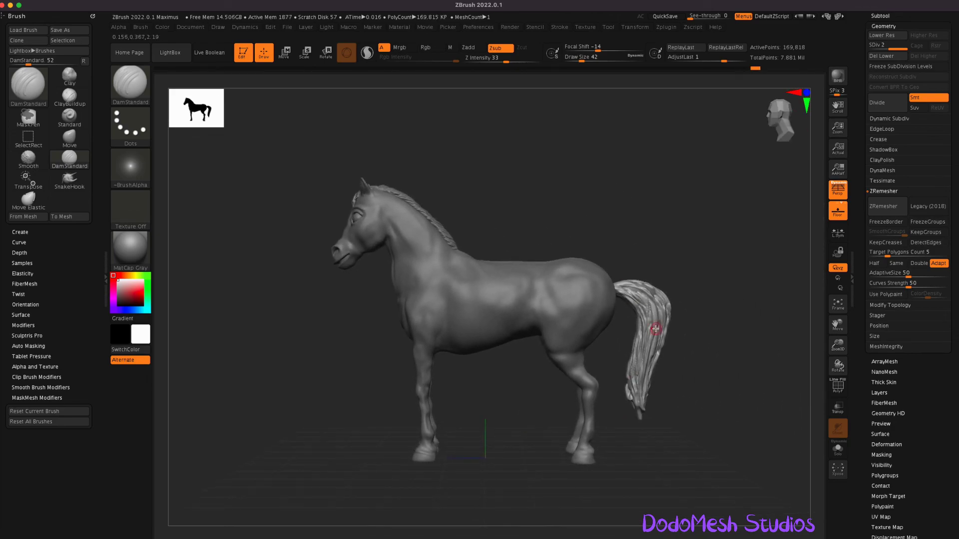
click(278, 34)
click(310, 120)
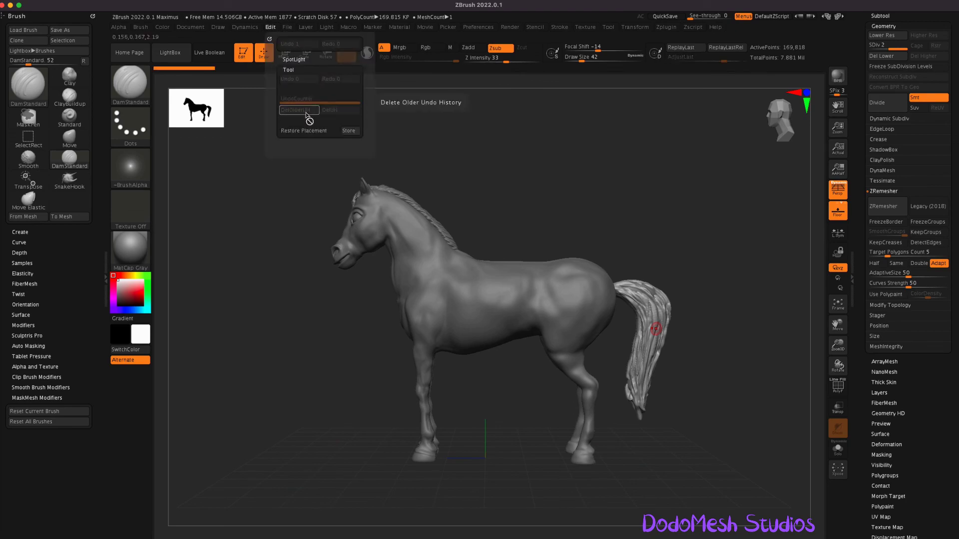